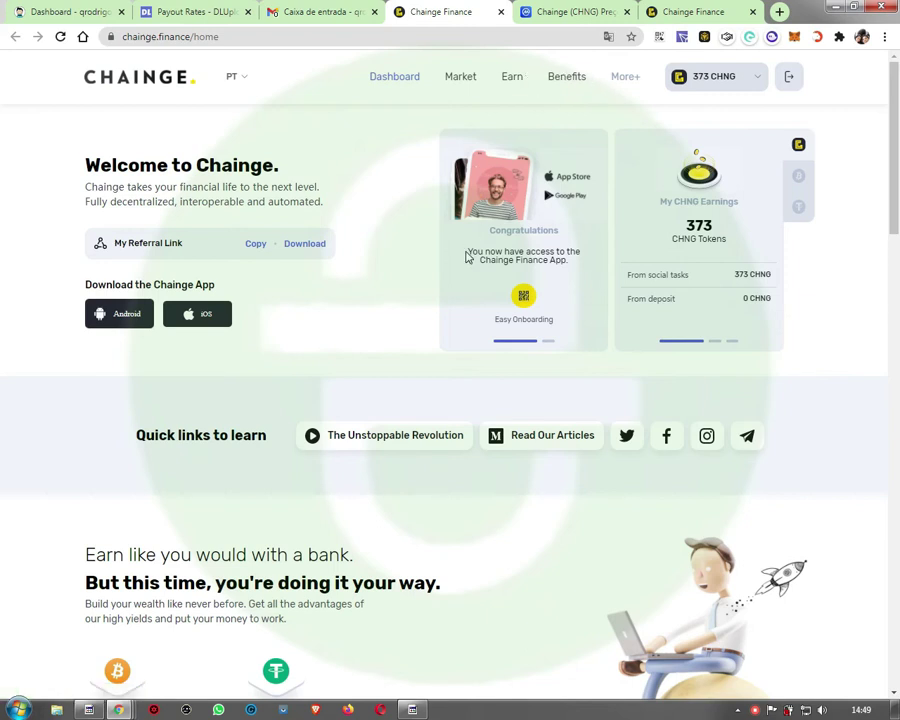
Step: Scroll over the home dashboard with 373 CHNG earnings, then go to the Earn page
scroll(462, 286, "down", 7)
scroll(462, 286, "up", 7)
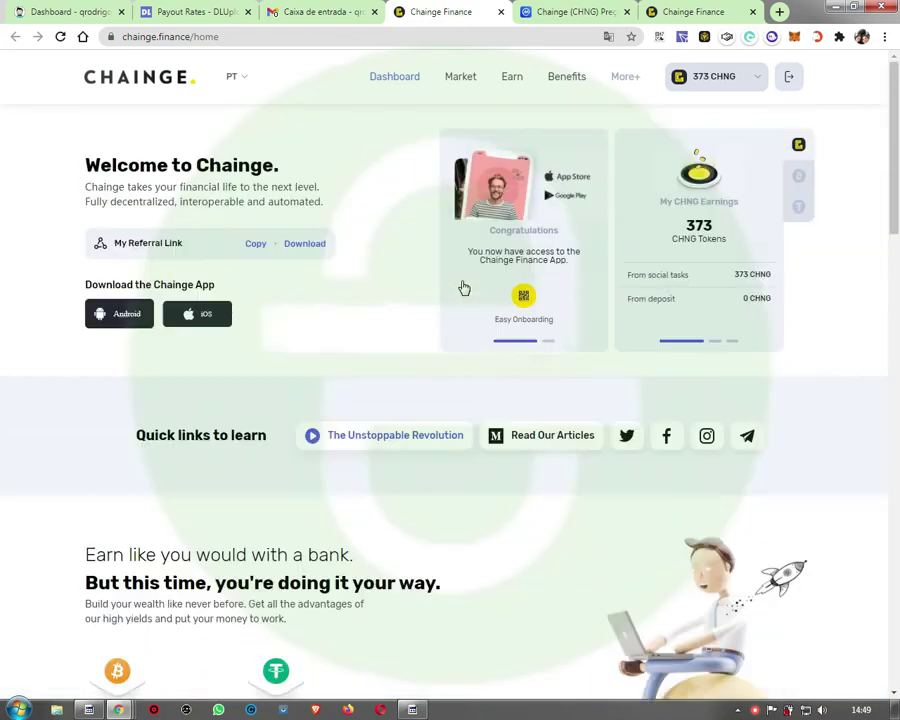
left_click(519, 82)
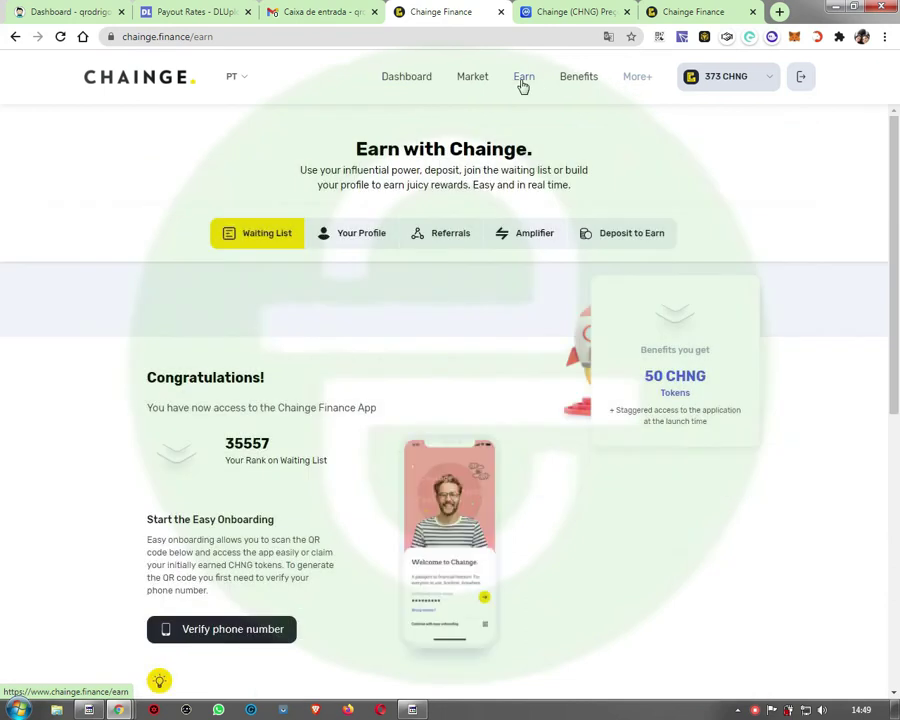
Step: Select the waiting-list rank 35557 on the Earn page and scroll through it
double_click(247, 443)
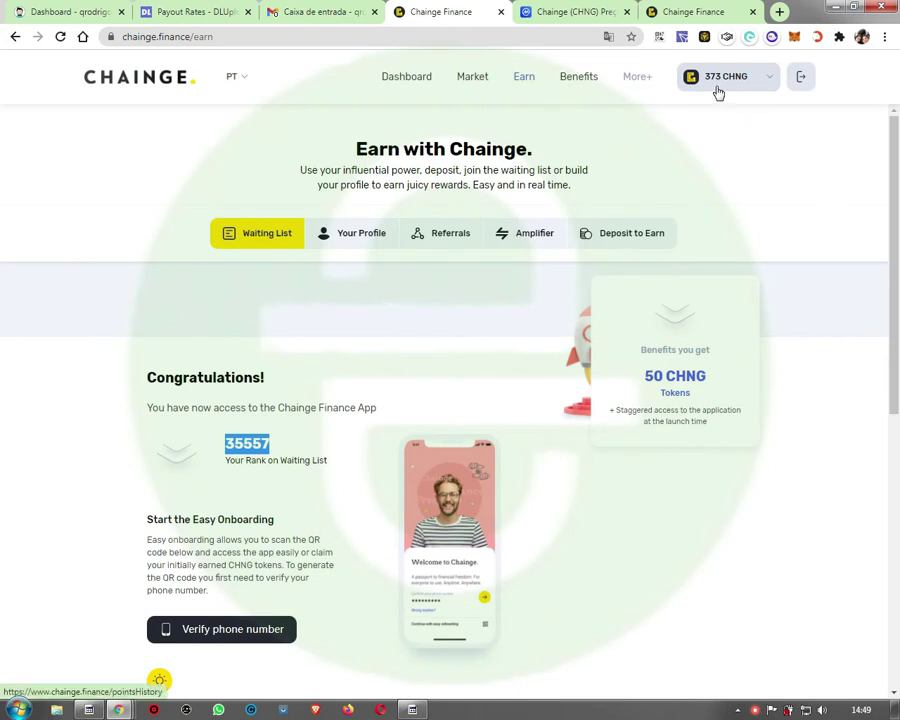
scroll(388, 301, "down", 4)
scroll(387, 302, "up", 4)
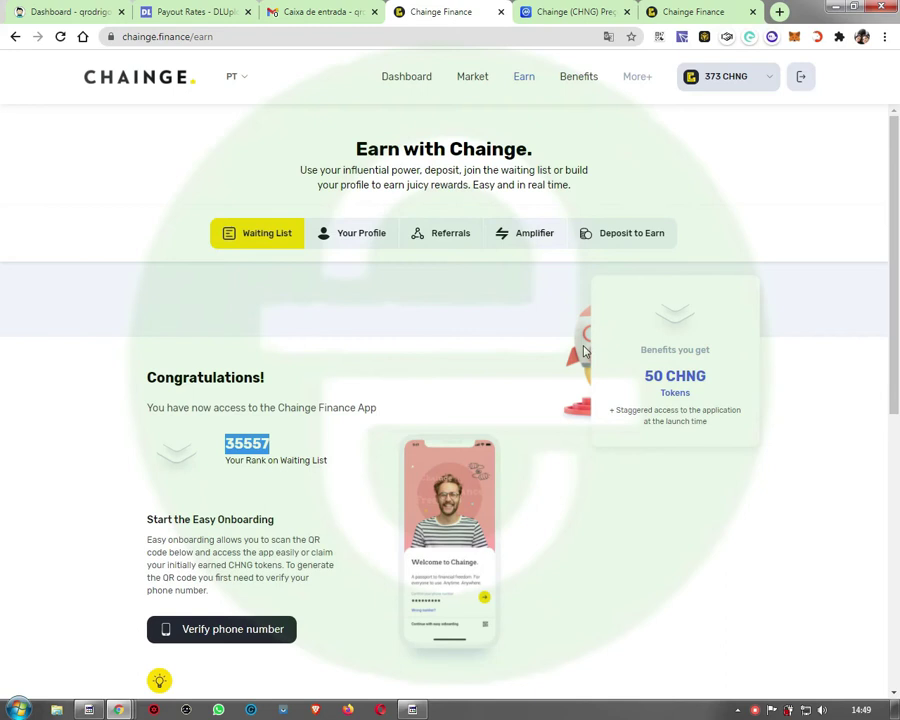
left_click(412, 709)
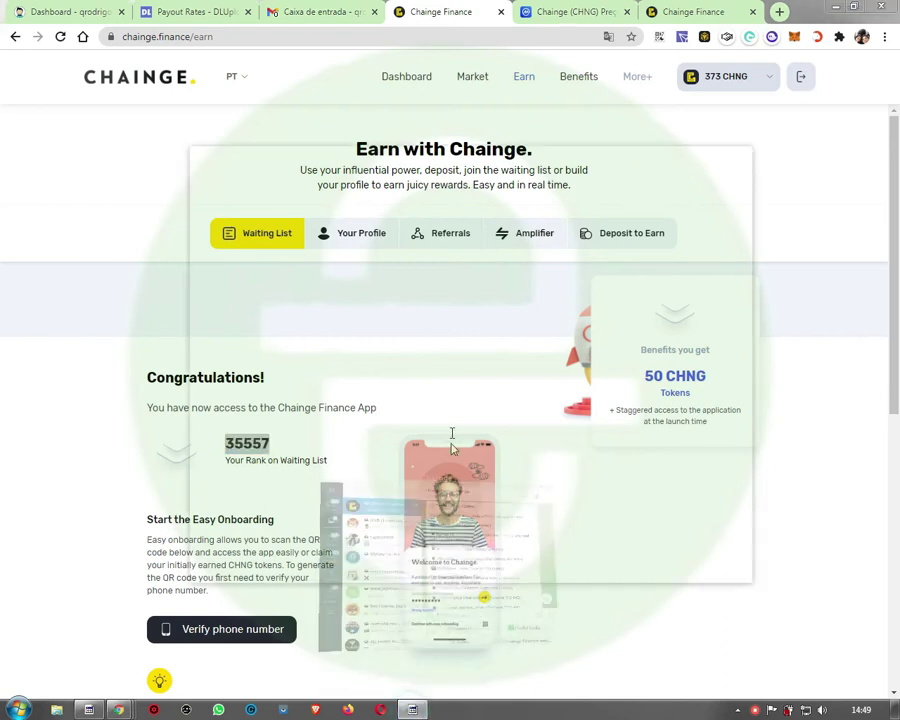
scroll(617, 255, "up", 1)
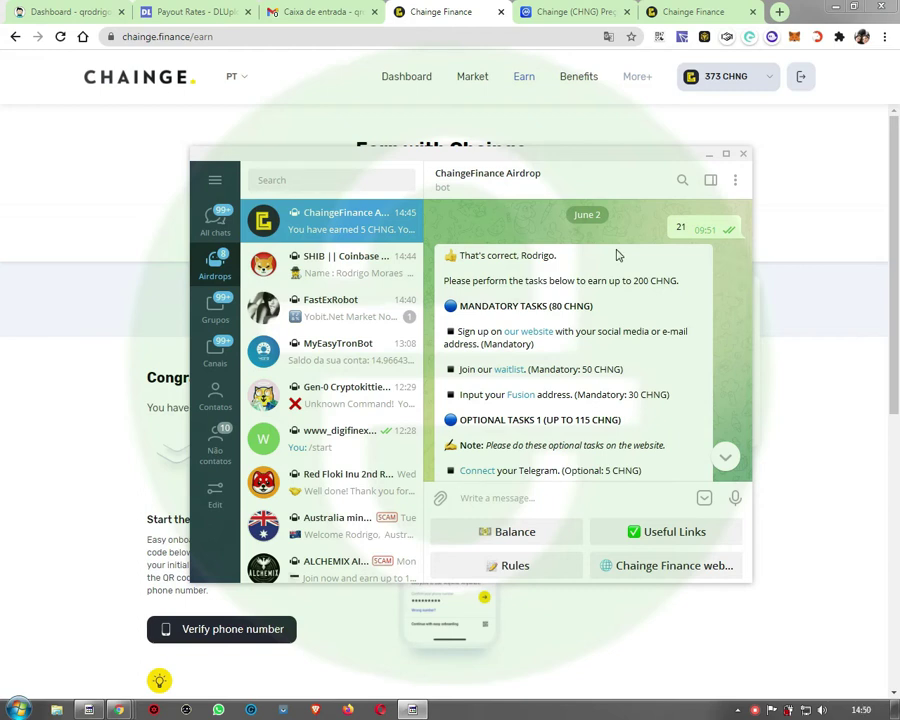
scroll(628, 329, "down", 1)
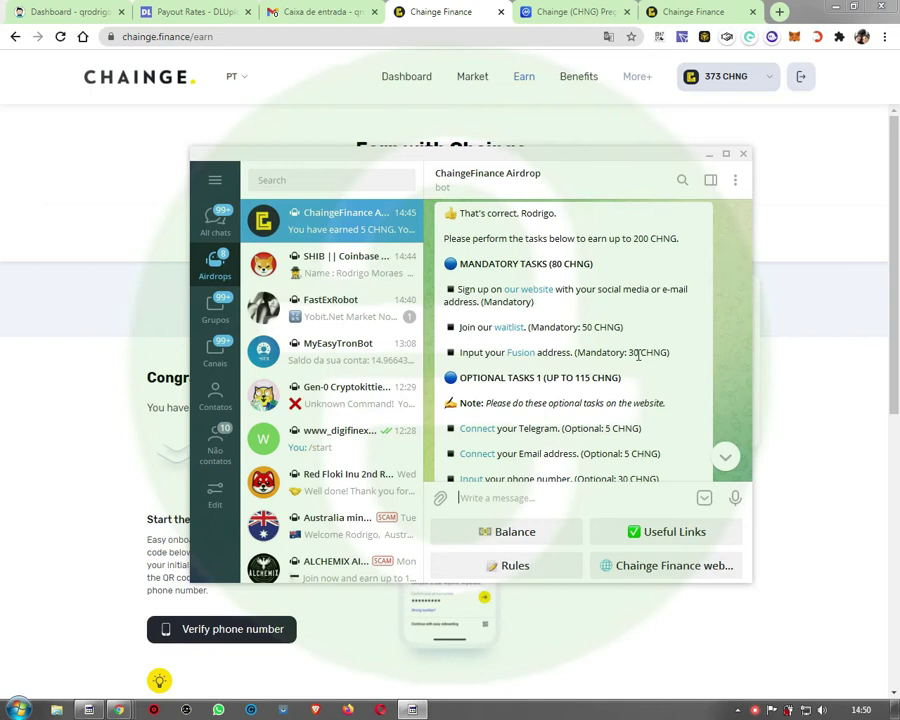
scroll(637, 355, "down", 3)
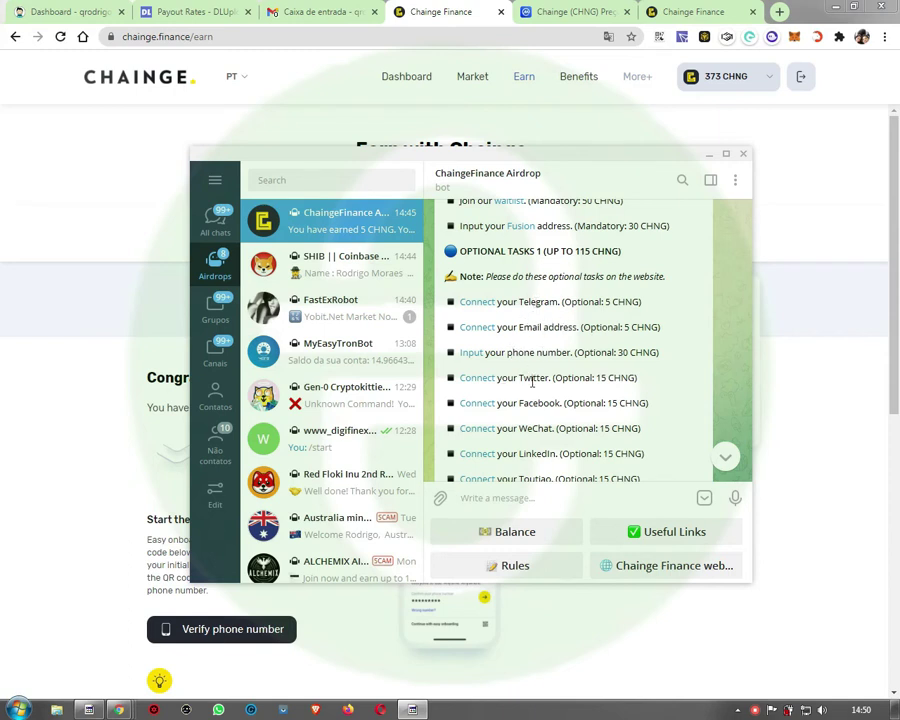
scroll(534, 403, "down", 1)
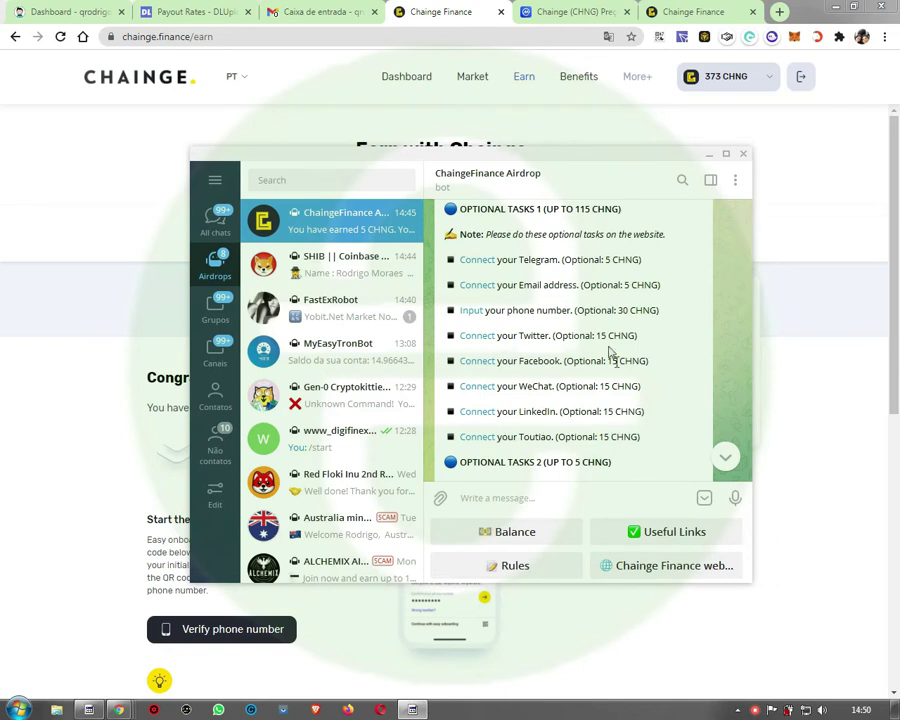
scroll(546, 358, "down", 2)
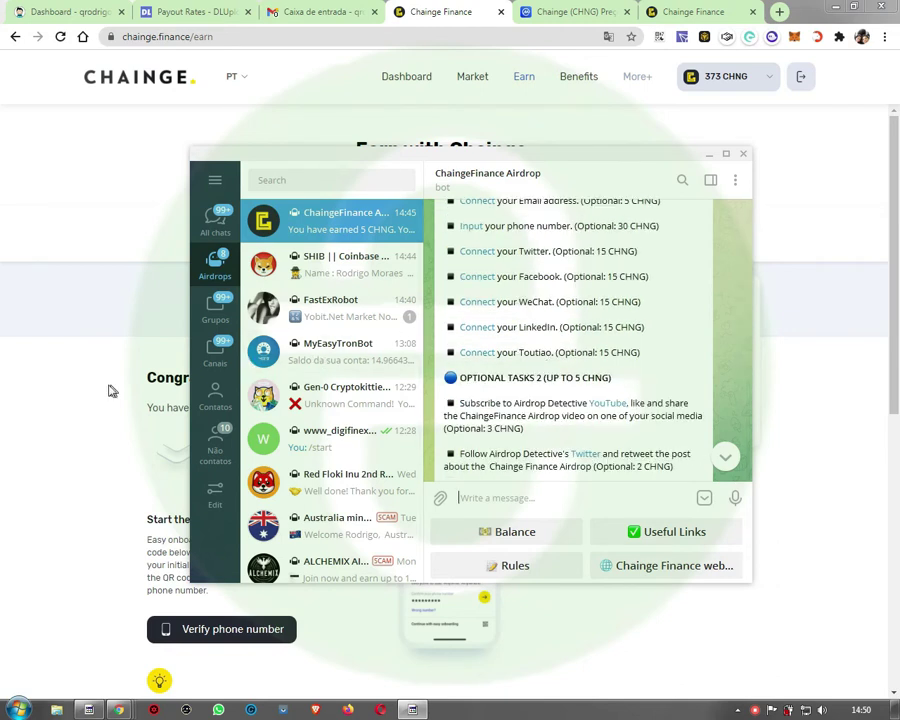
left_click(80, 402)
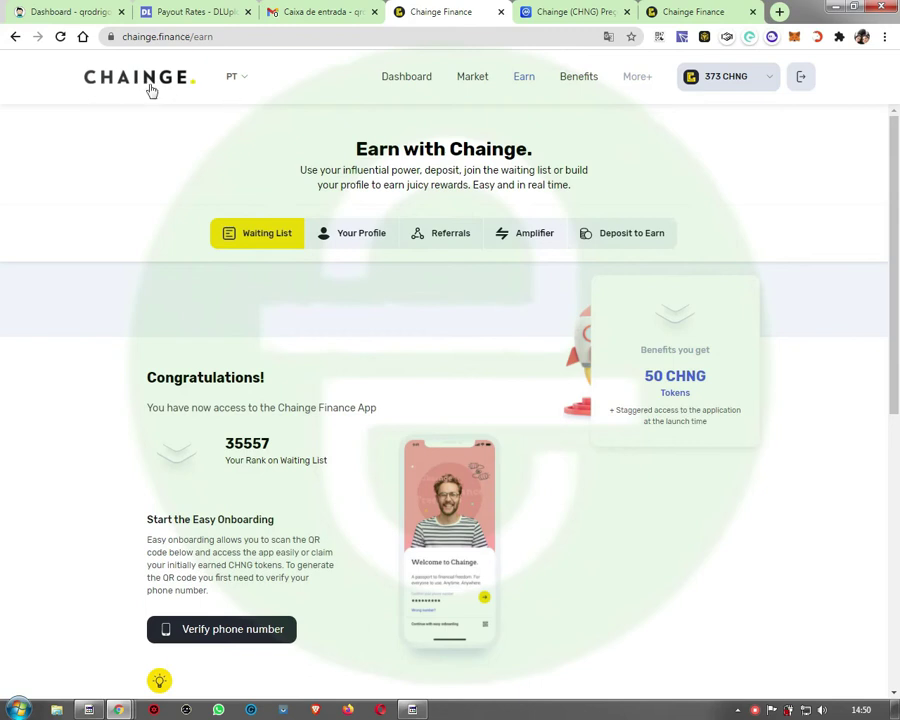
Step: Bring Telegram back up and scroll down the ChaingeFinance Airdrop bot chat
left_click(413, 710)
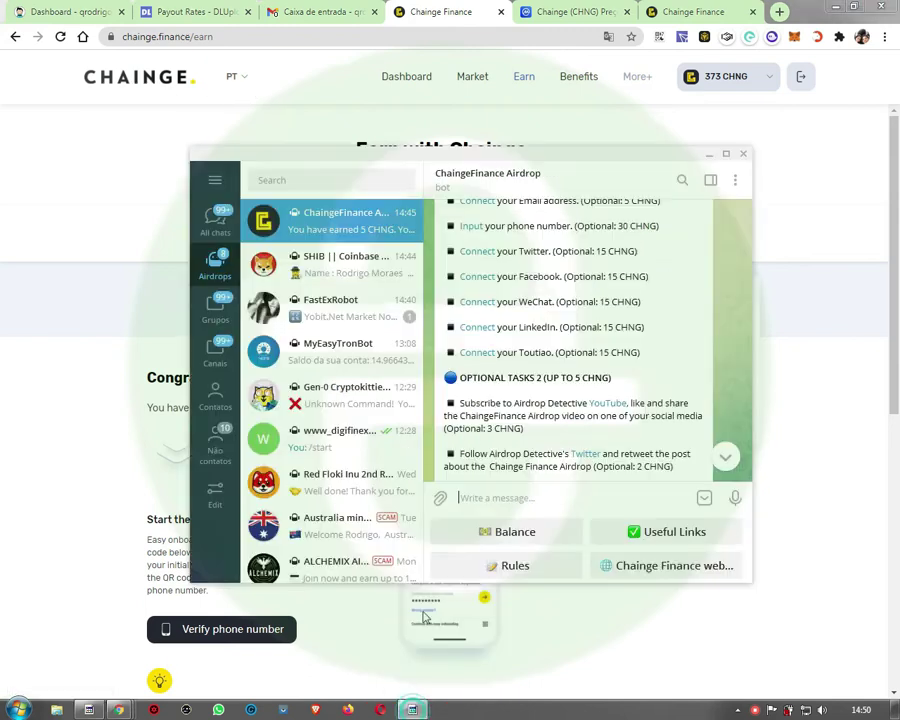
scroll(590, 398, "down", 5)
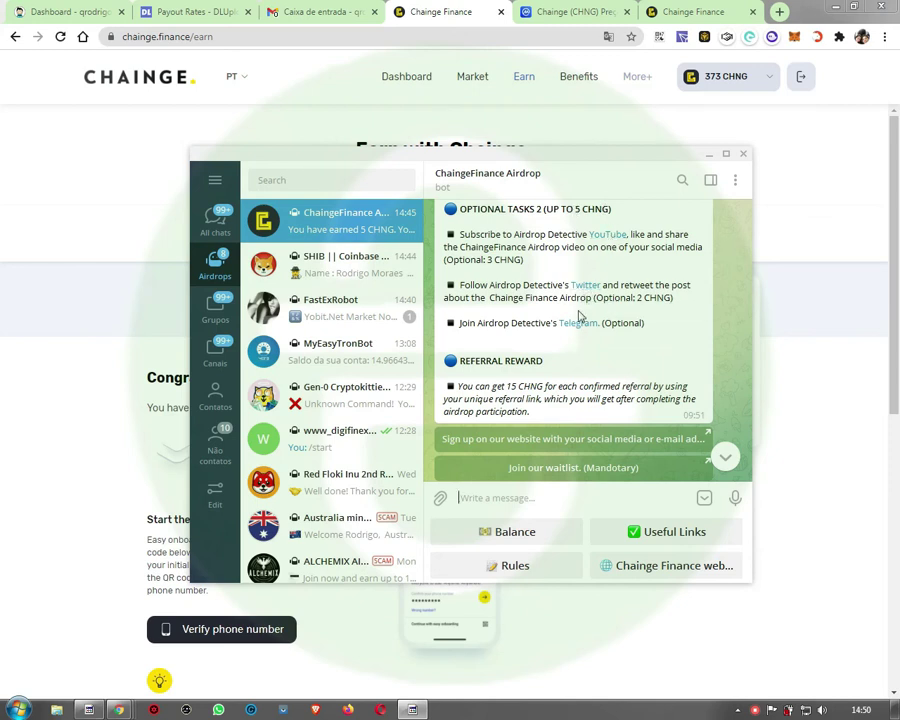
scroll(659, 354, "down", 4)
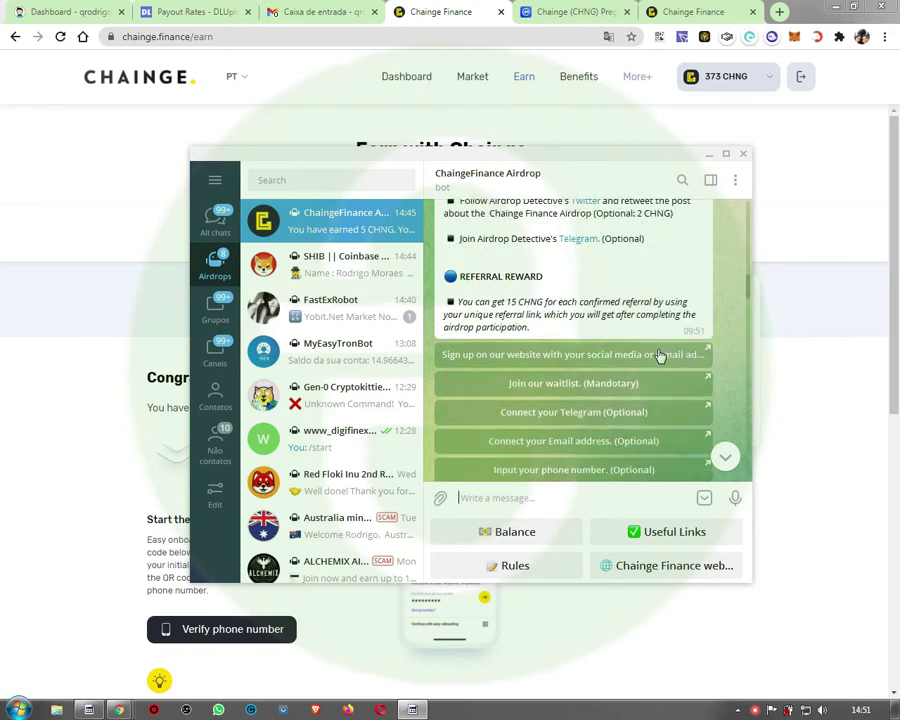
scroll(619, 324, "down", 5)
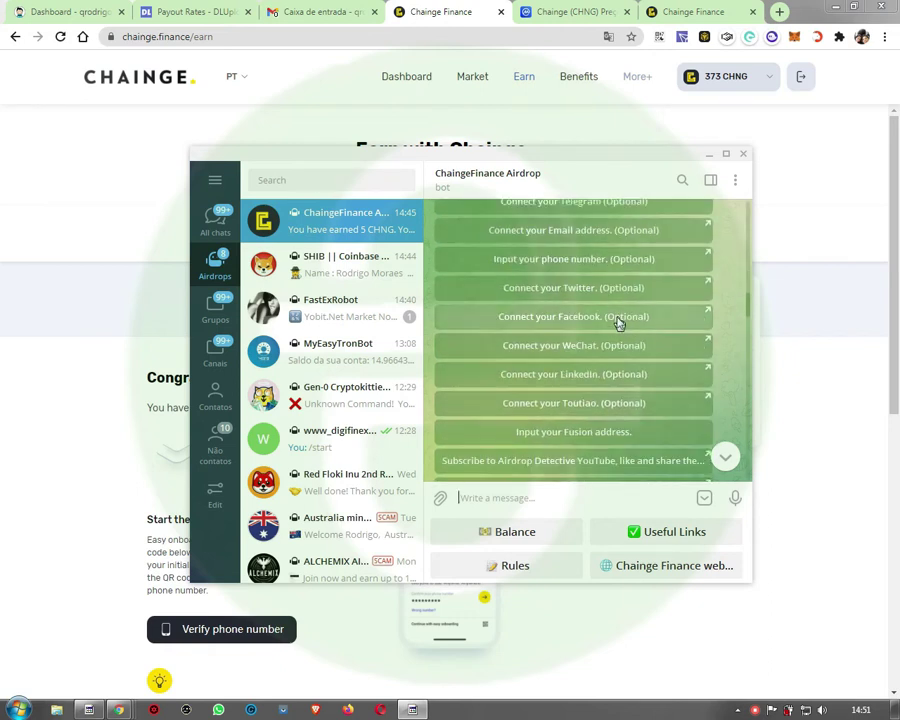
scroll(619, 324, "down", 3)
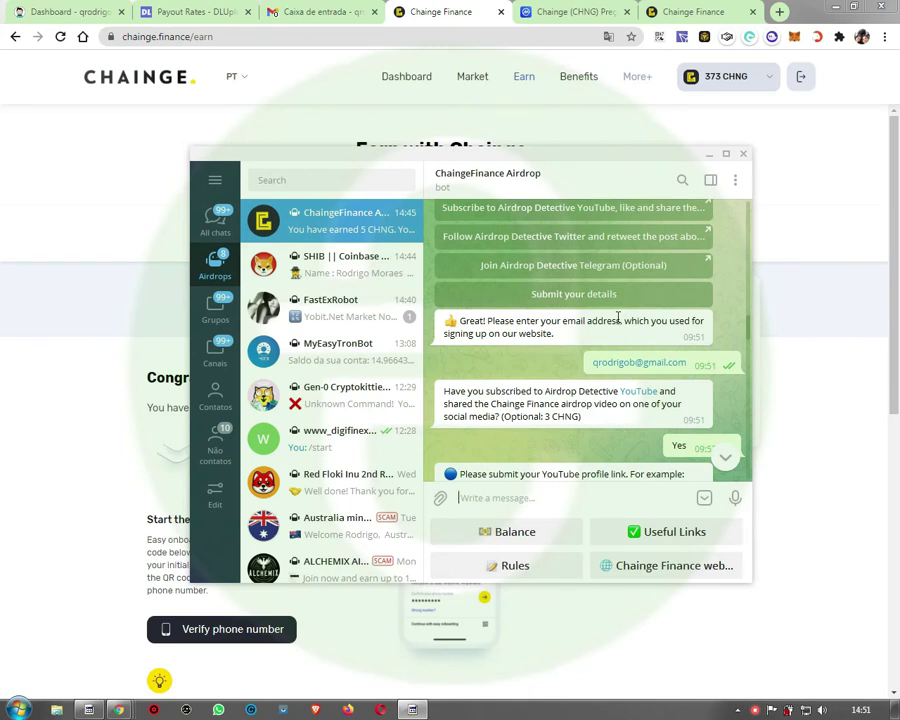
scroll(621, 324, "down", 1)
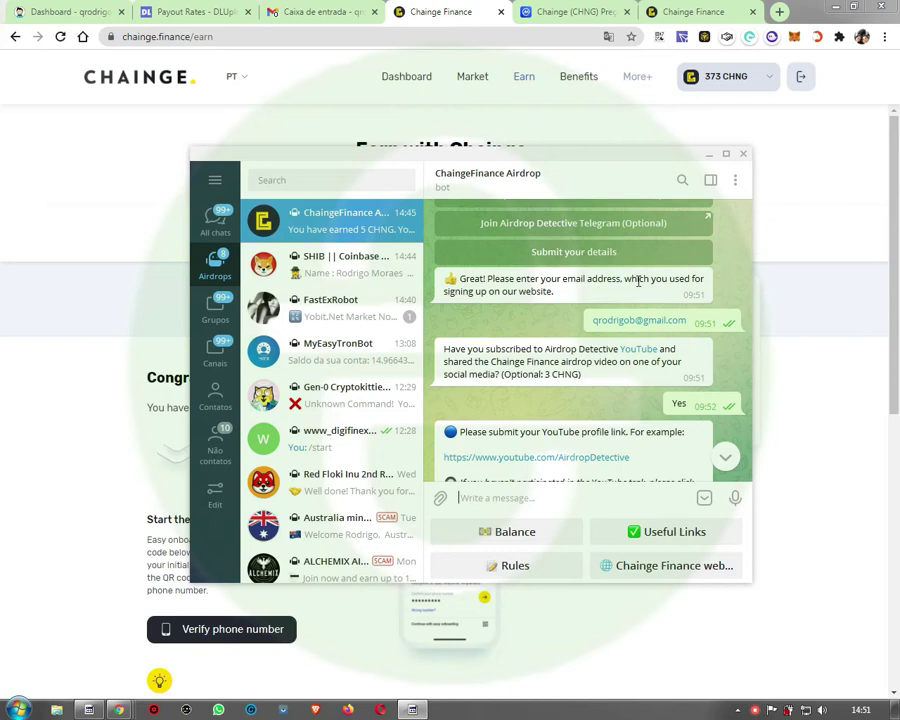
scroll(641, 347, "down", 3)
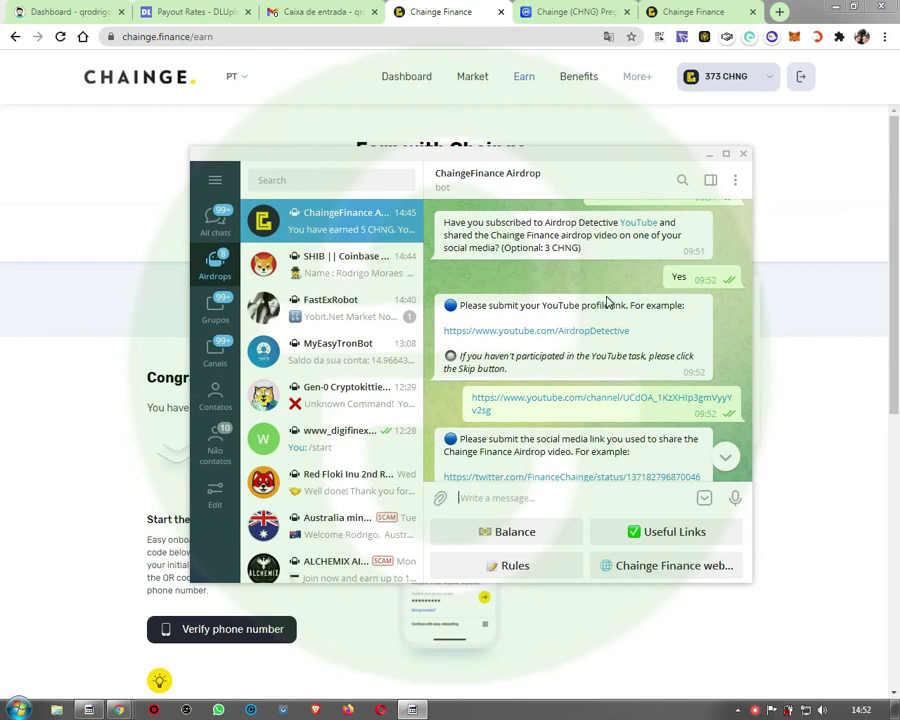
scroll(606, 302, "down", 6)
scroll(606, 302, "down", 5)
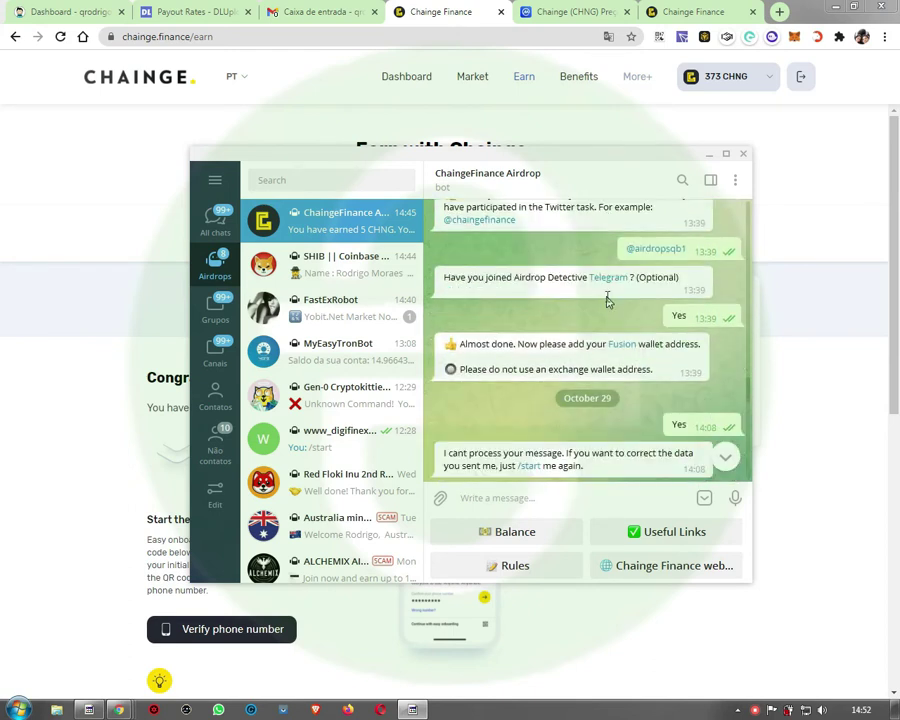
scroll(606, 302, "down", 2)
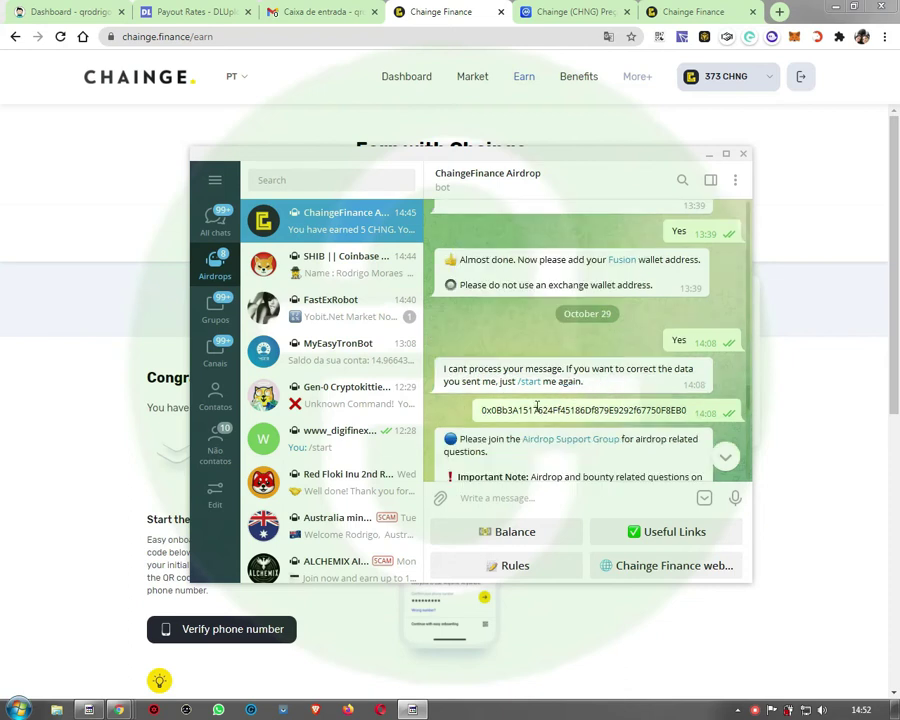
Step: Select the sent wallet address message and request the Balance, getting 5 CHNG earned, 0 invited
double_click(537, 408)
scroll(598, 357, "down", 2)
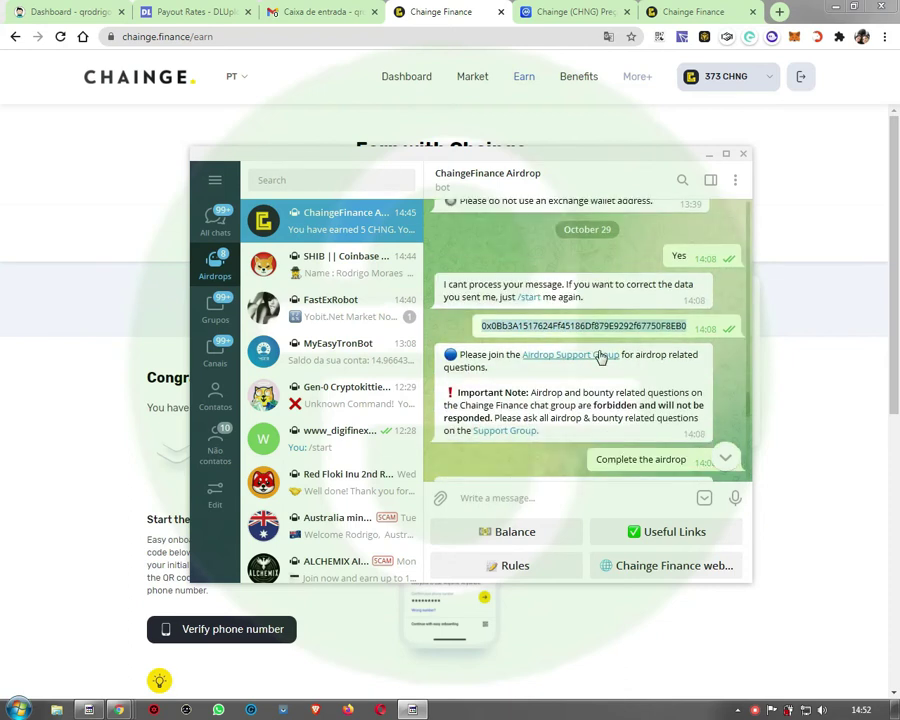
scroll(590, 365, "down", 5)
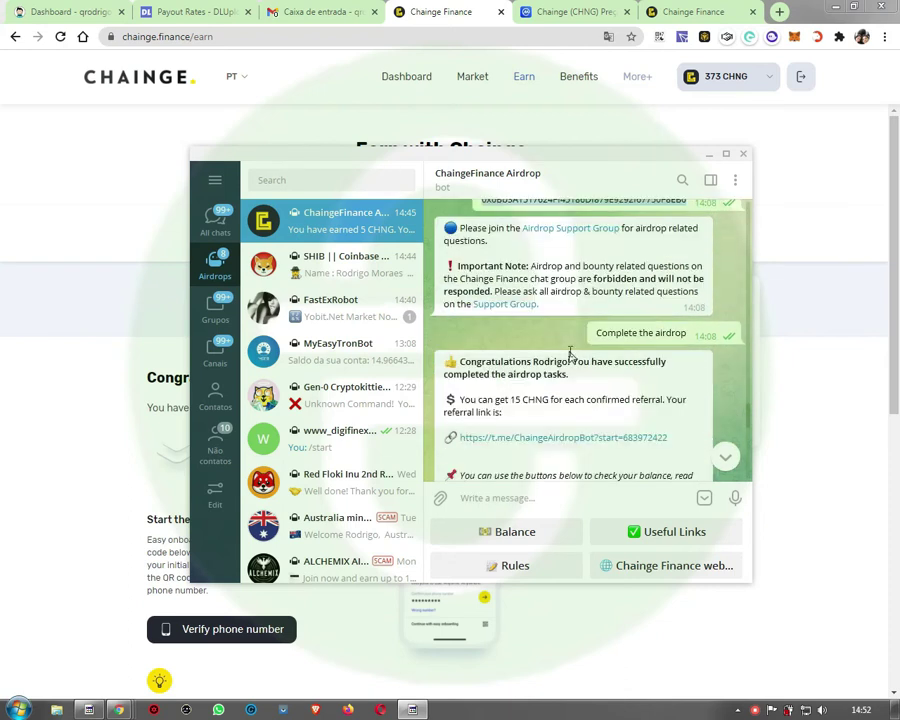
scroll(571, 357, "down", 6)
scroll(572, 330, "up", 9)
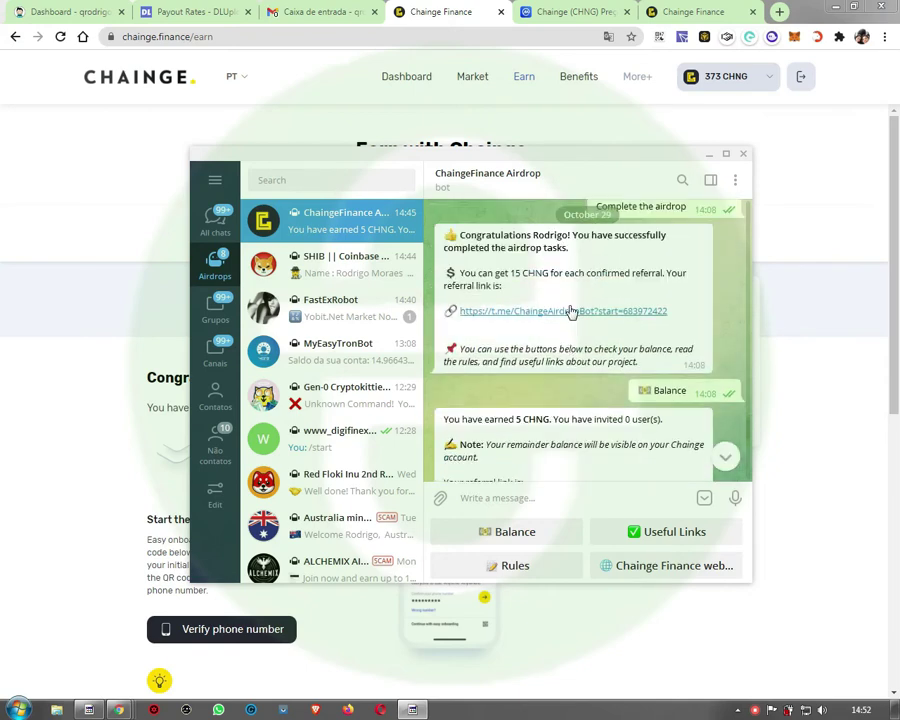
scroll(570, 307, "down", 7)
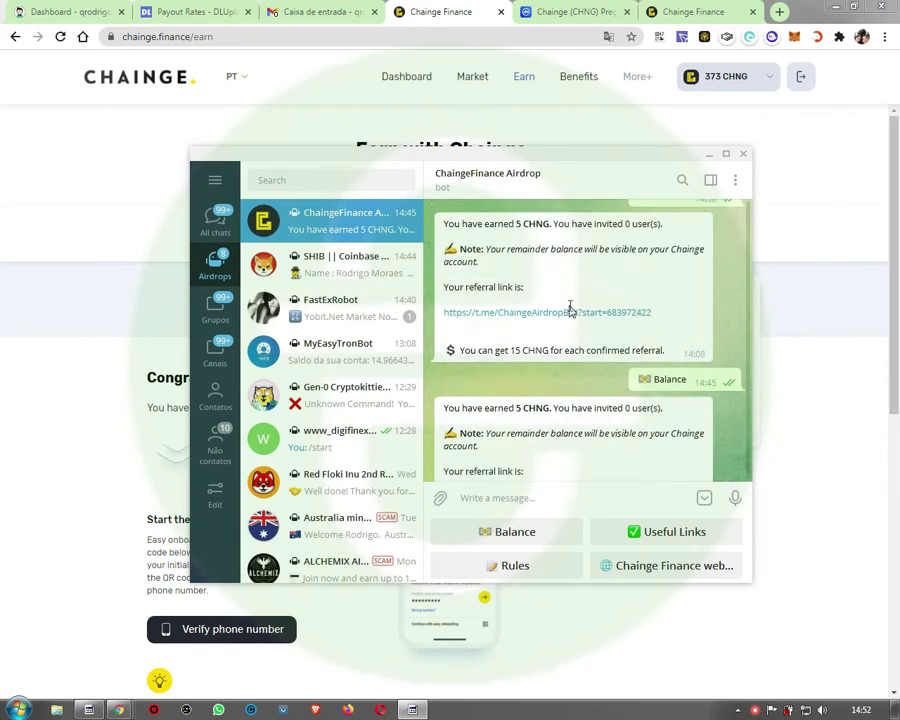
scroll(618, 308, "down", 1)
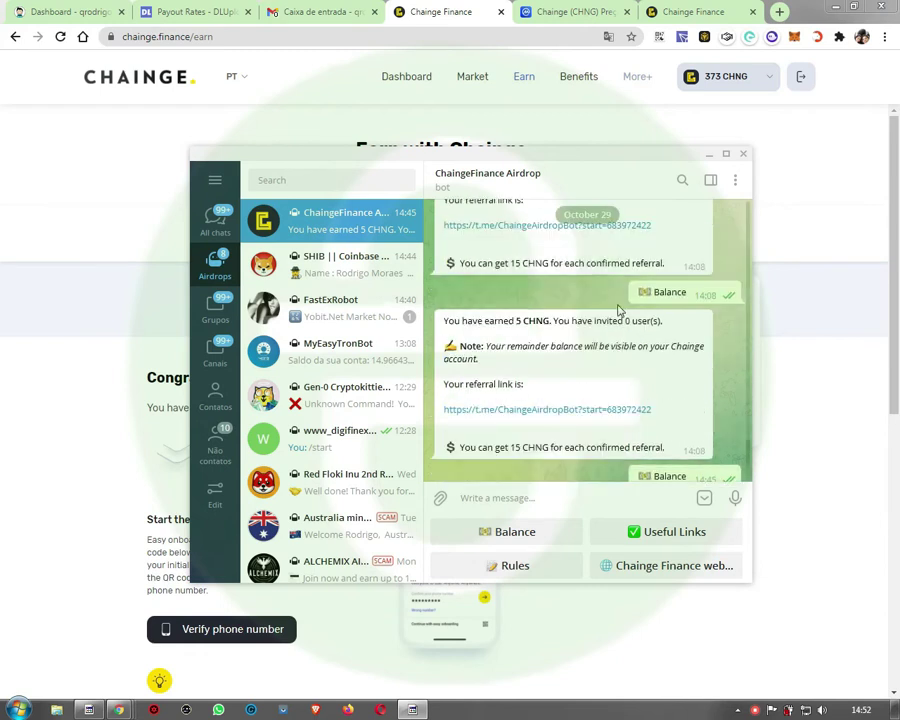
left_click(514, 533)
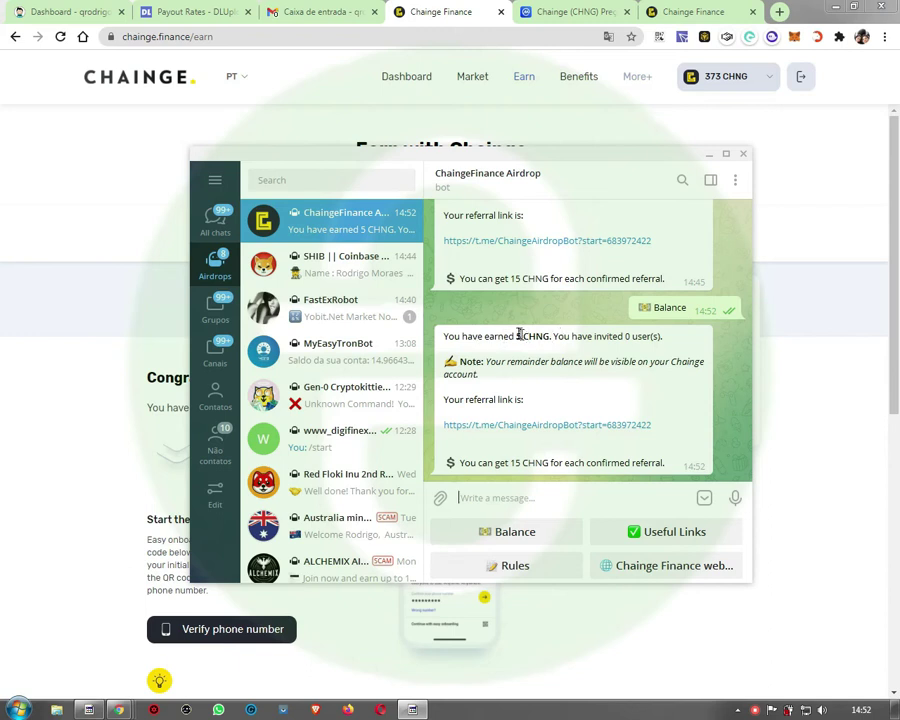
Step: Highlight the 5 CHNG balance and 15 CHNG referral reward, then request the website link
left_click_drag(516, 336, 662, 335)
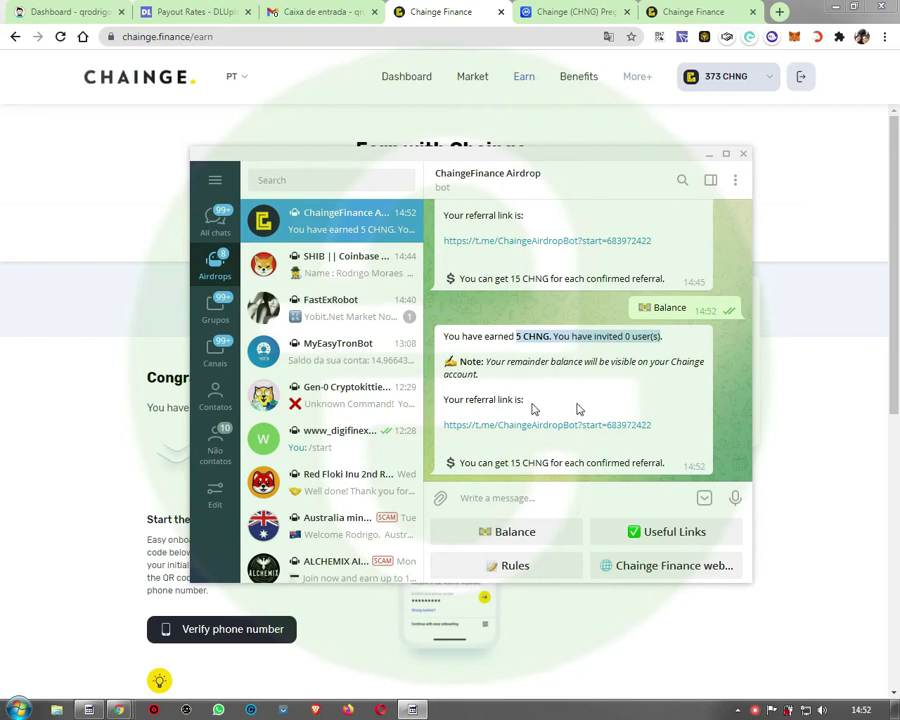
left_click_drag(512, 463, 551, 463)
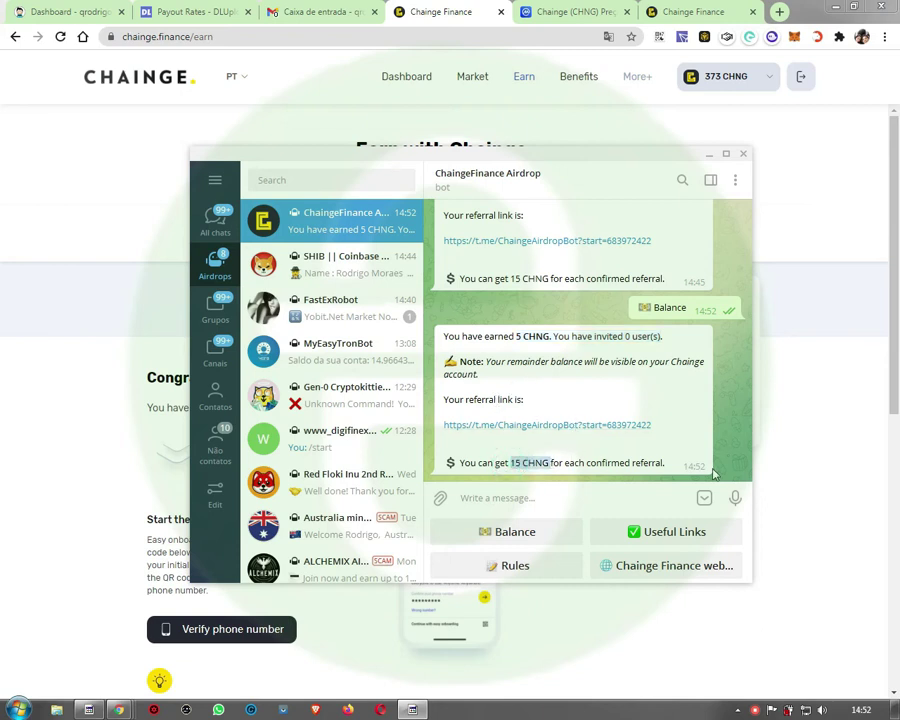
left_click(674, 568)
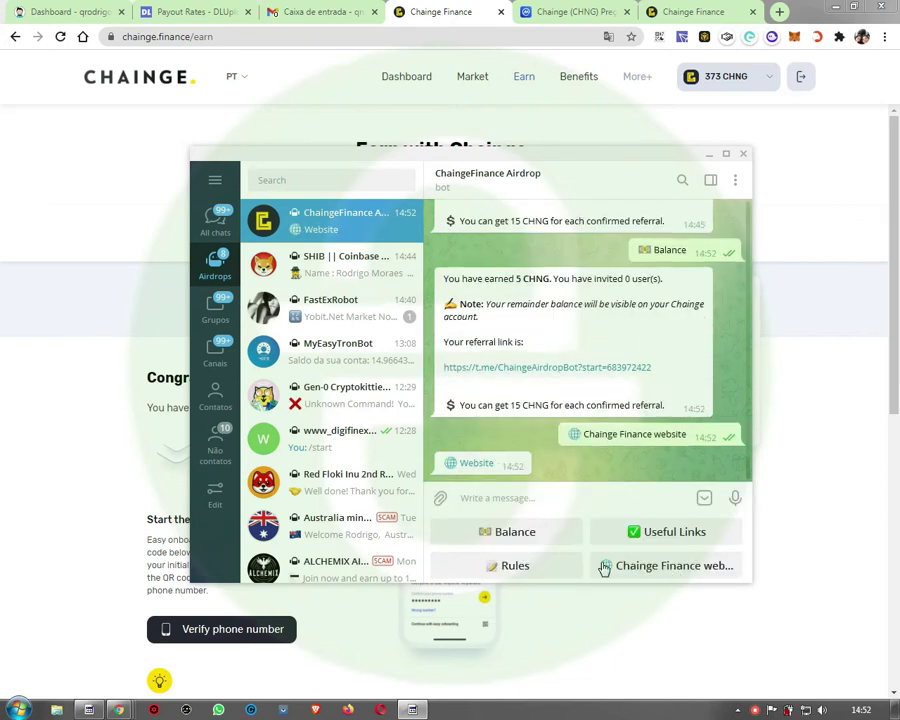
left_click(468, 464)
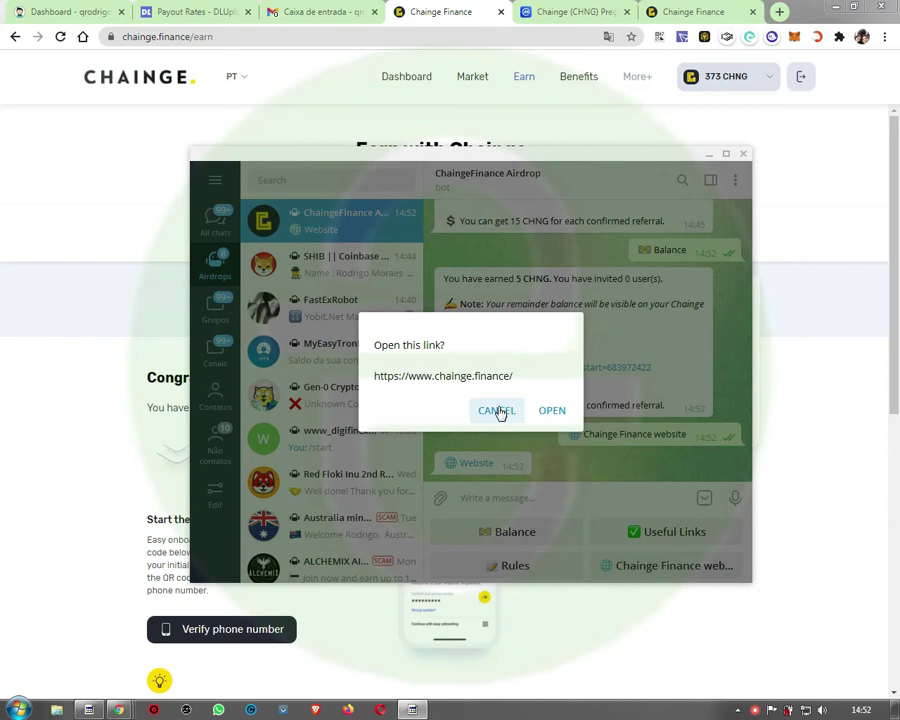
Step: Decline opening the website link, then request the bot's Useful Links and airdrop Rules
left_click(499, 411)
left_click(659, 535)
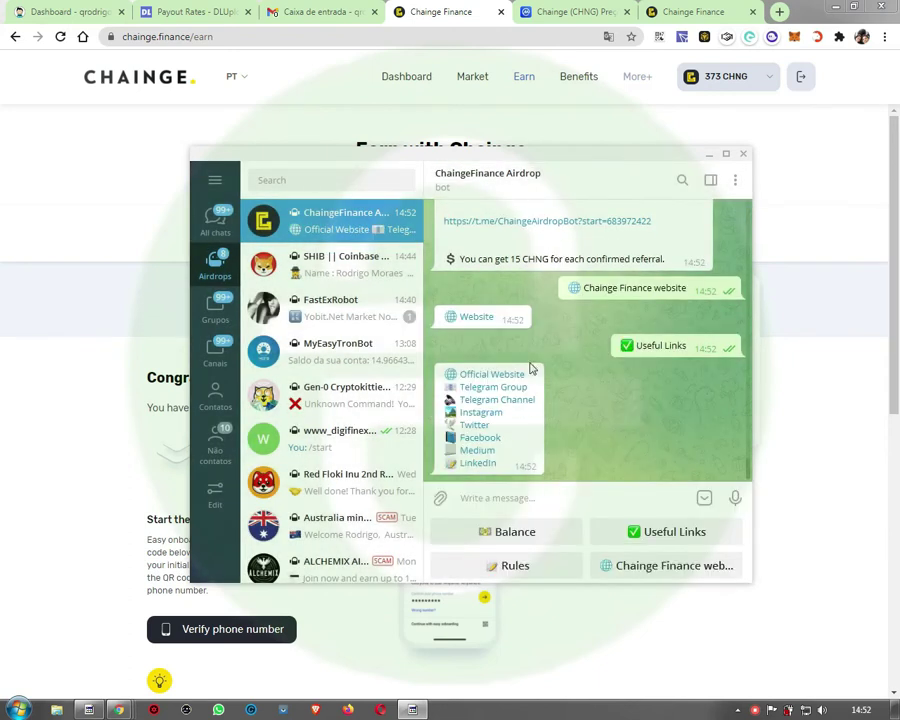
left_click(530, 565)
Step: Scroll through the airdrop rules and request the balance again
scroll(673, 313, "up", 1)
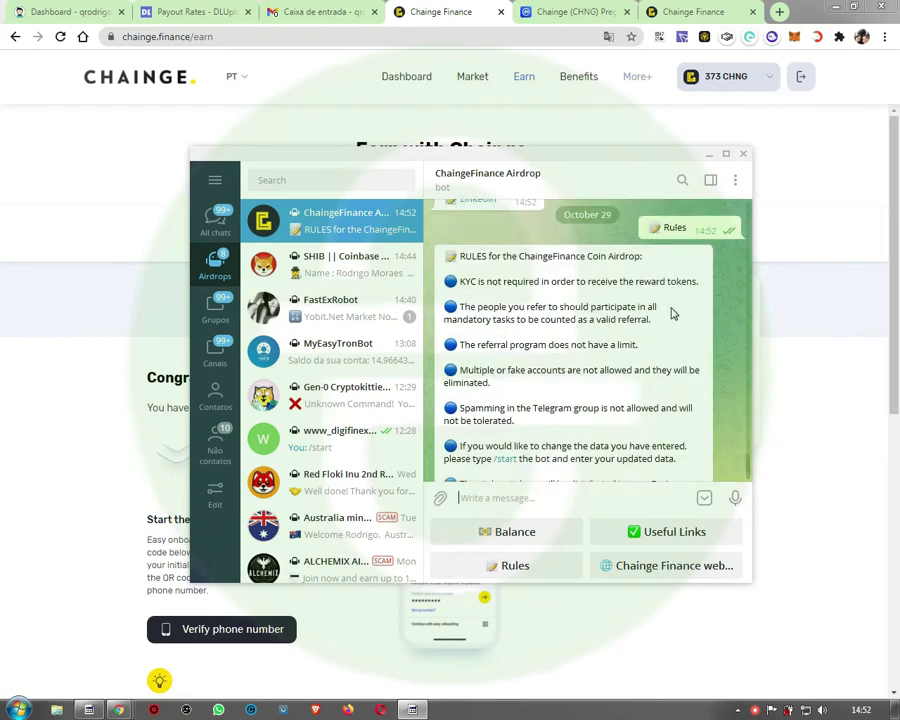
scroll(673, 313, "up", 1)
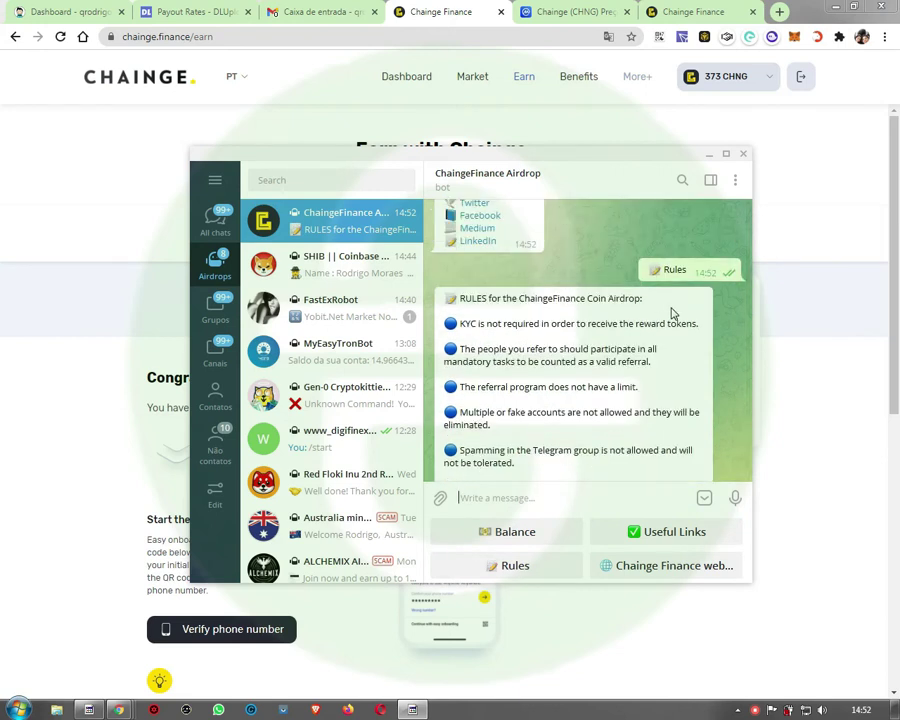
scroll(673, 313, "down", 1)
scroll(556, 343, "down", 1)
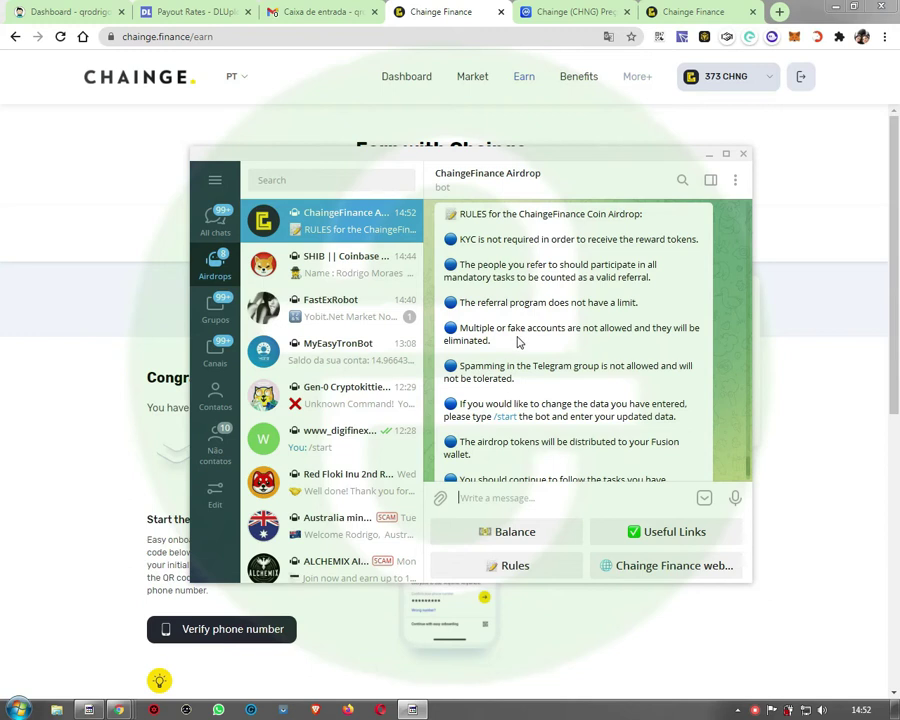
scroll(584, 339, "down", 1)
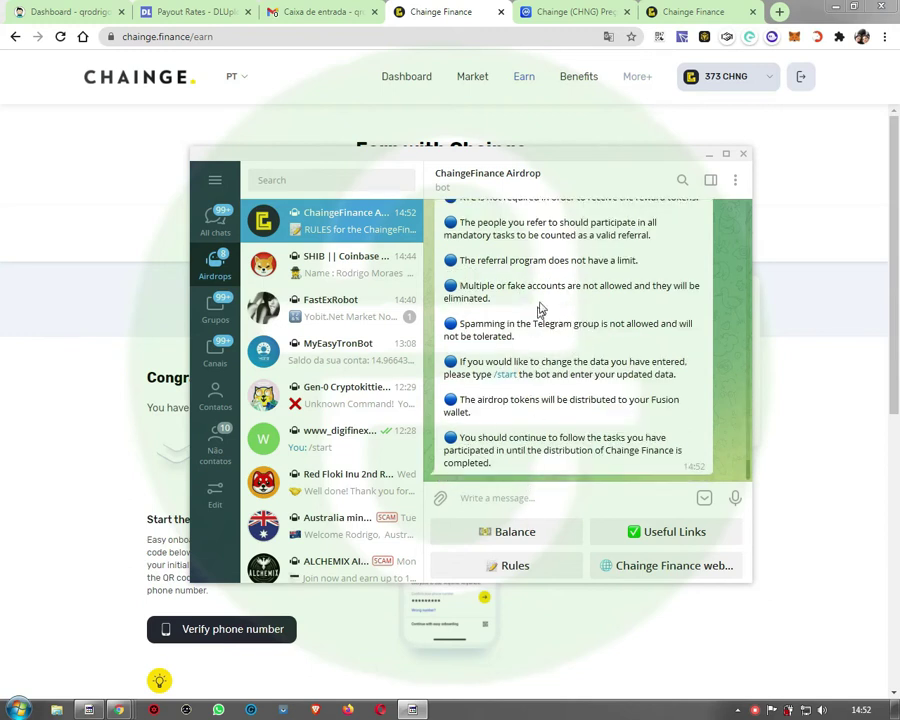
left_click(516, 531)
Step: Fetch the balance and referral link once more and copy the referral link
scroll(626, 326, "up", 5)
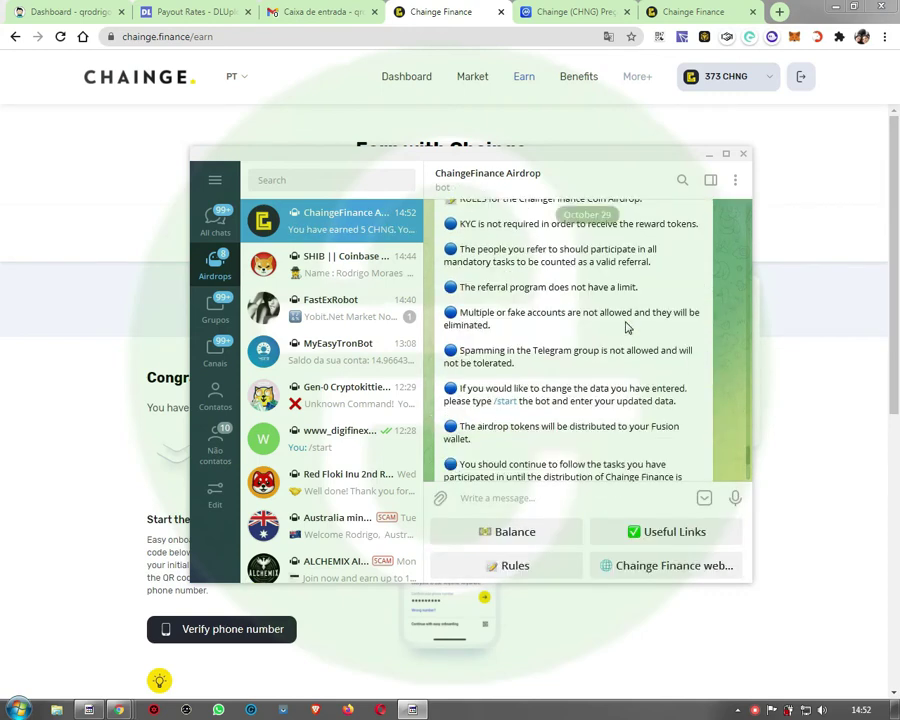
scroll(626, 326, "up", 10)
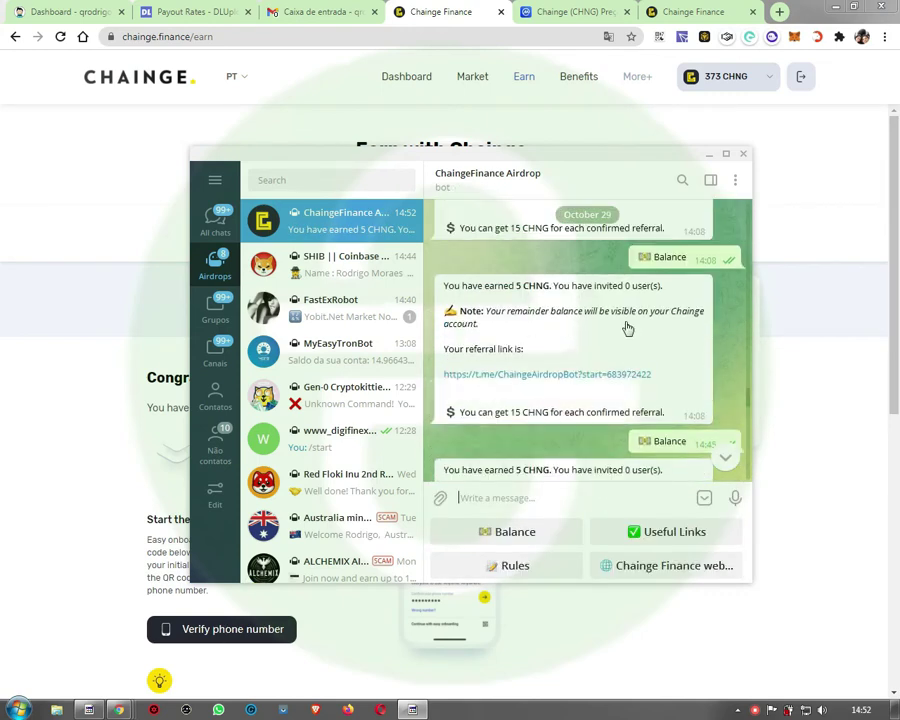
scroll(626, 327, "up", 15)
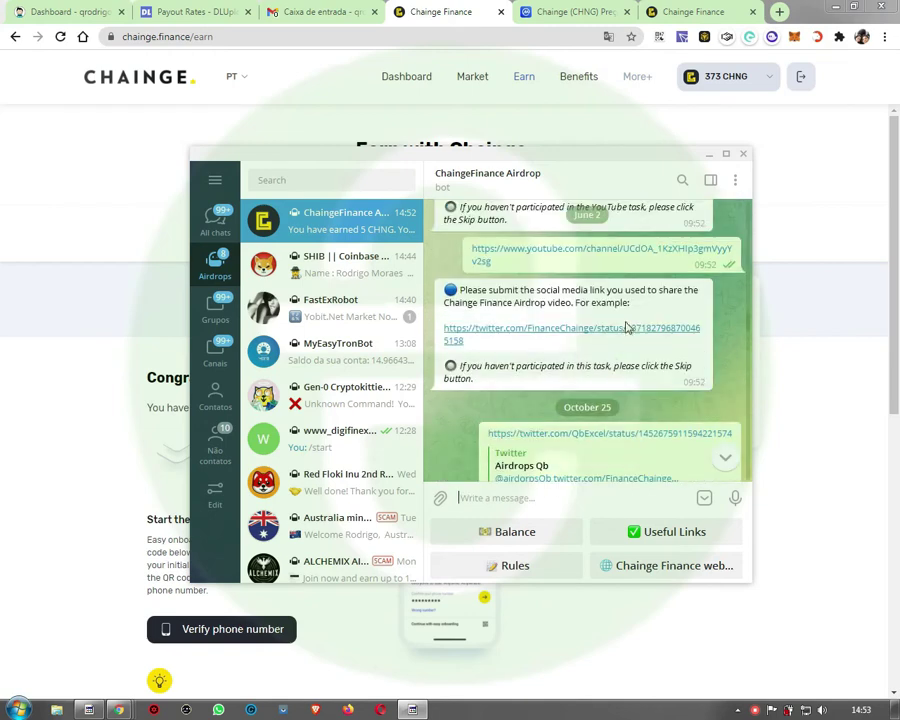
scroll(626, 326, "up", 6)
scroll(626, 326, "down", 3)
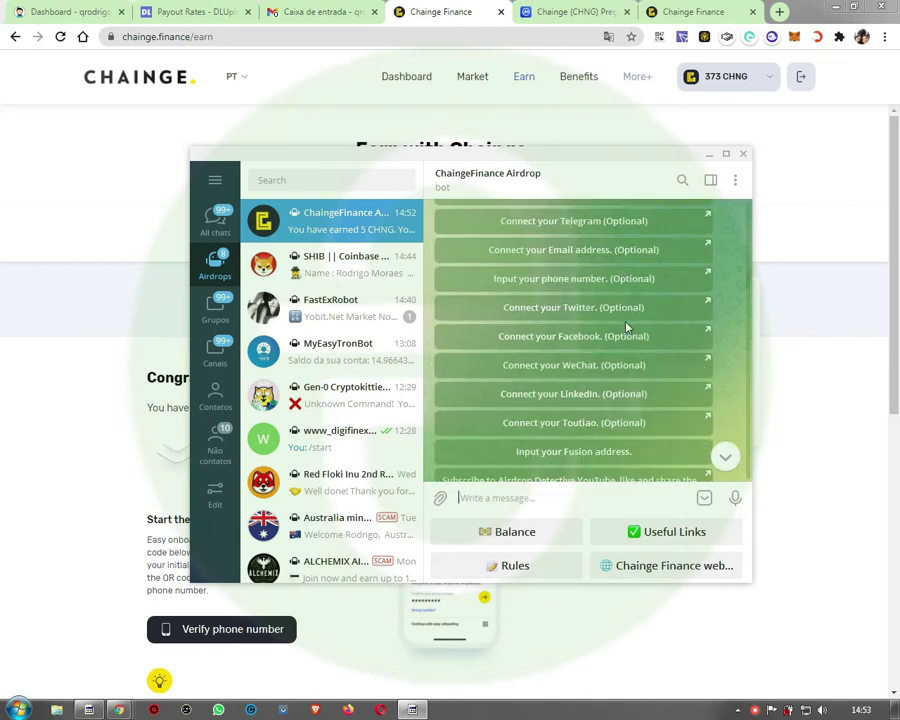
scroll(612, 400, "down", 3)
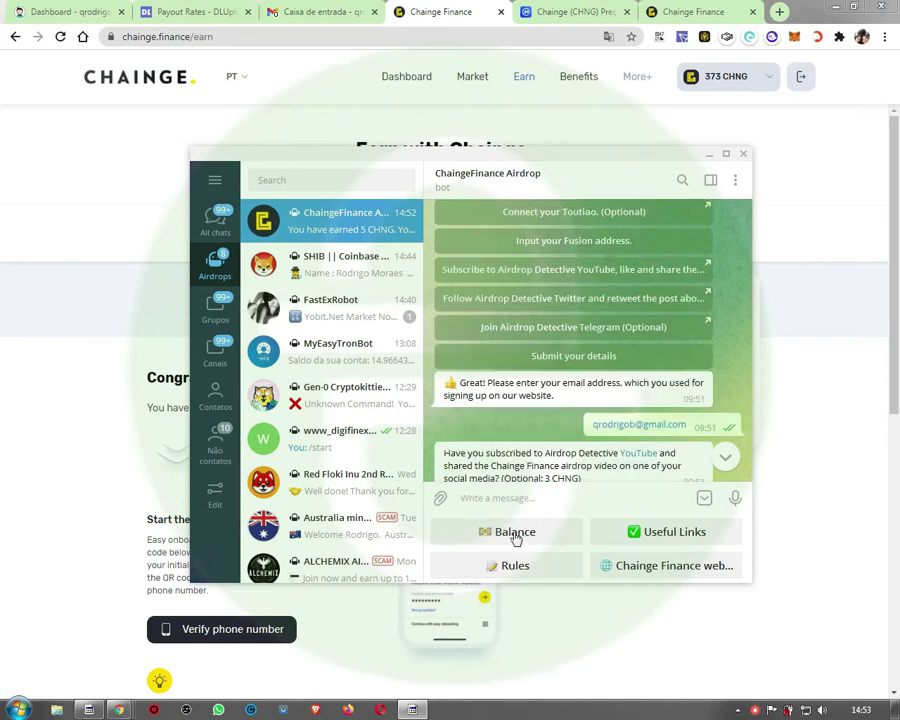
left_click(515, 535)
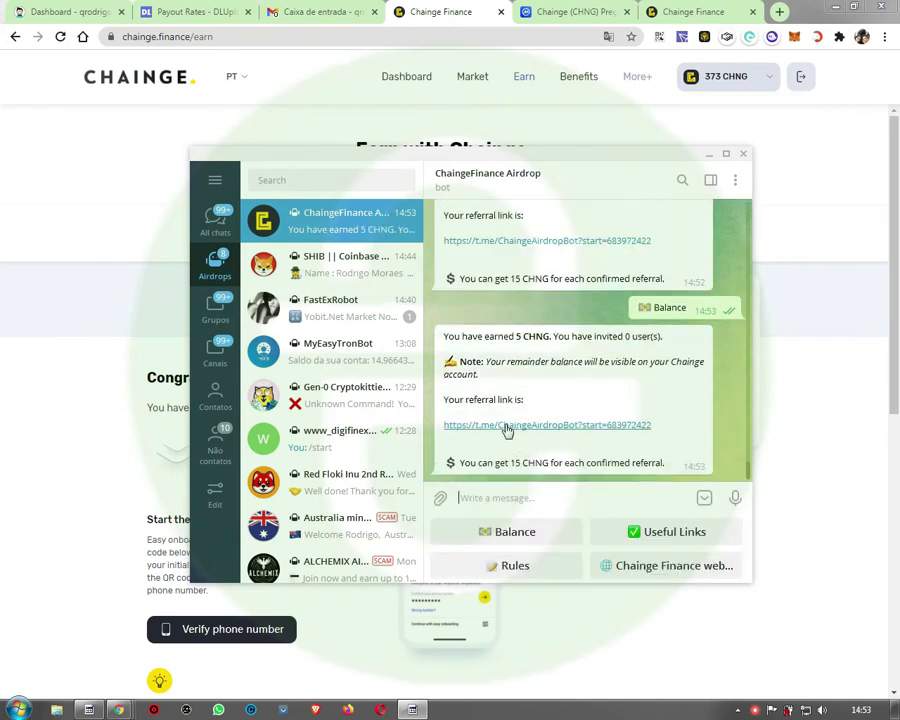
right_click(547, 430)
left_click(554, 487)
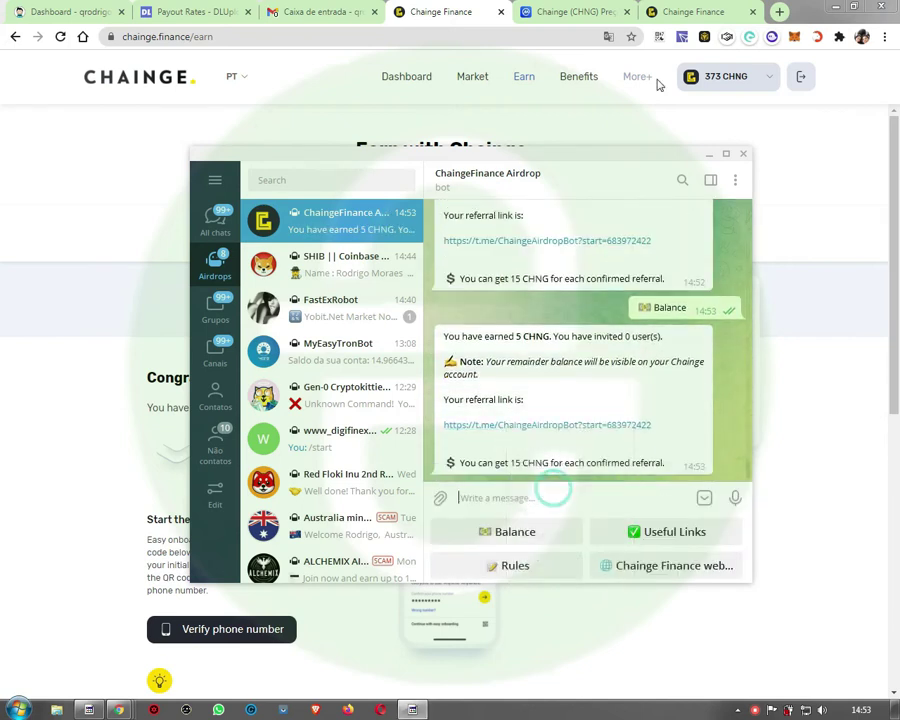
Step: Load bitly.com in the browser's Chainge Finance tab
left_click(676, 11)
left_click(492, 34)
type("bi")
key("Return")
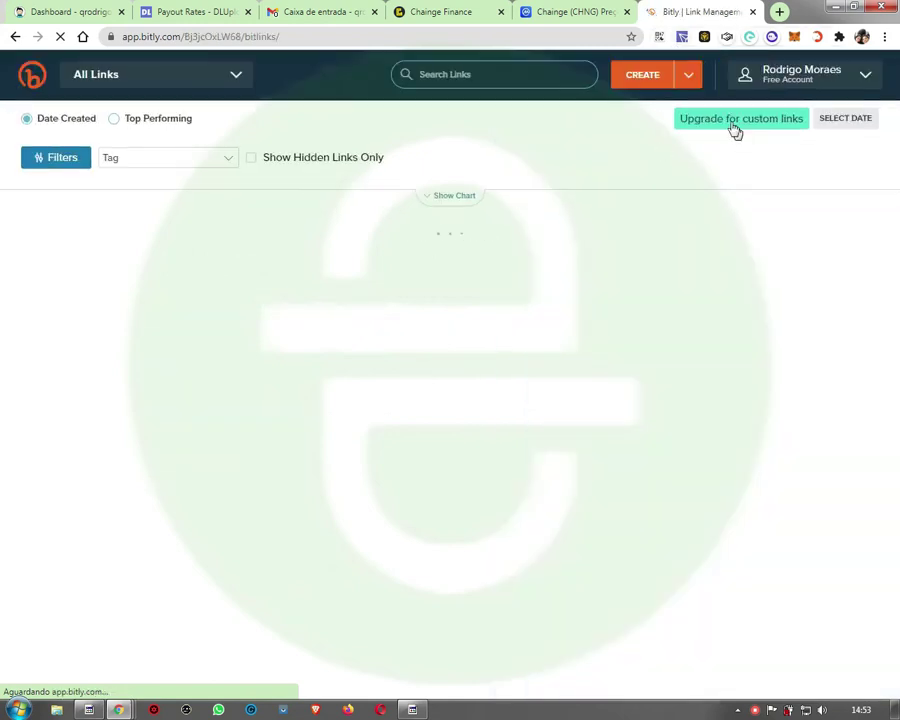
left_click(645, 75)
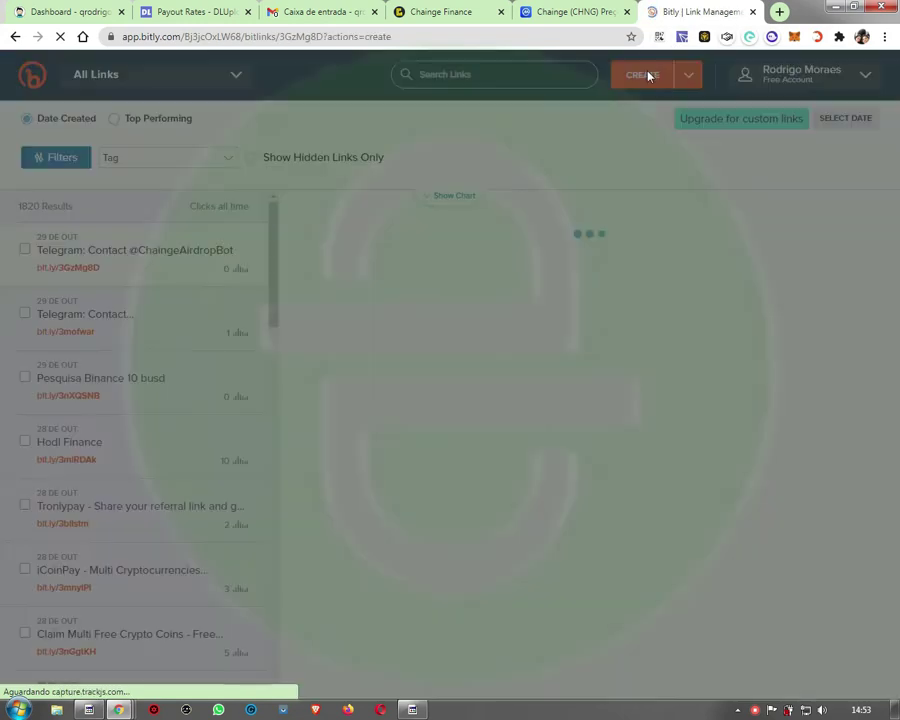
right_click(757, 193)
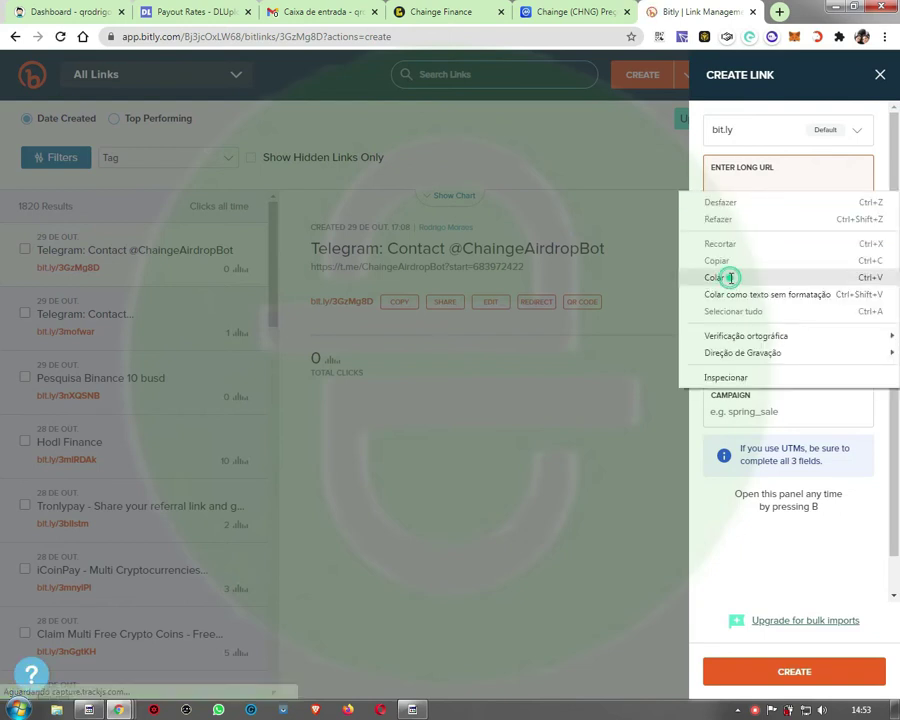
left_click(751, 278)
left_click(783, 683)
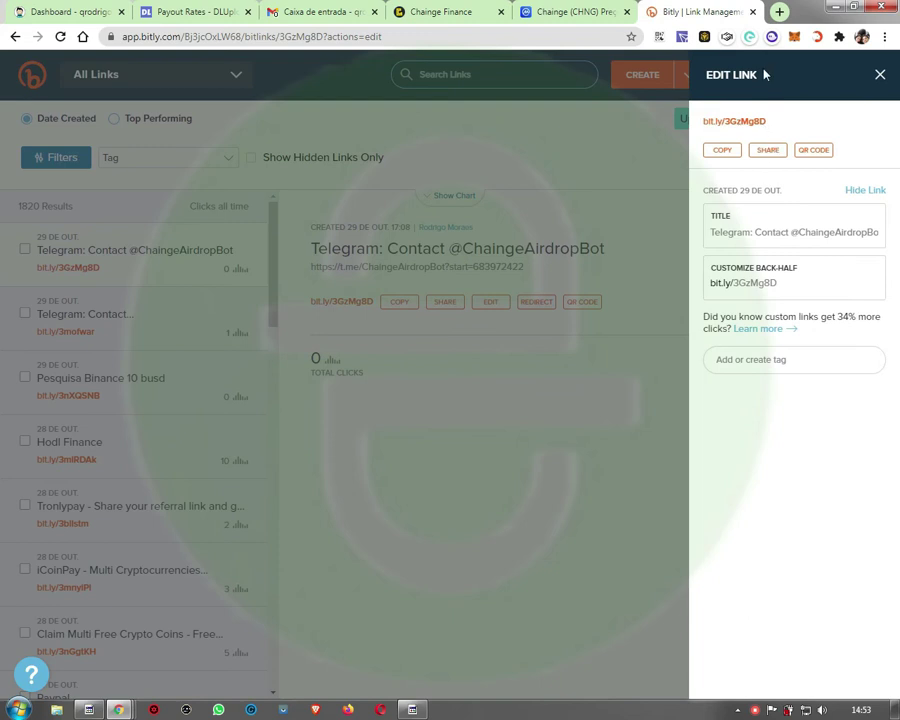
left_click(538, 440)
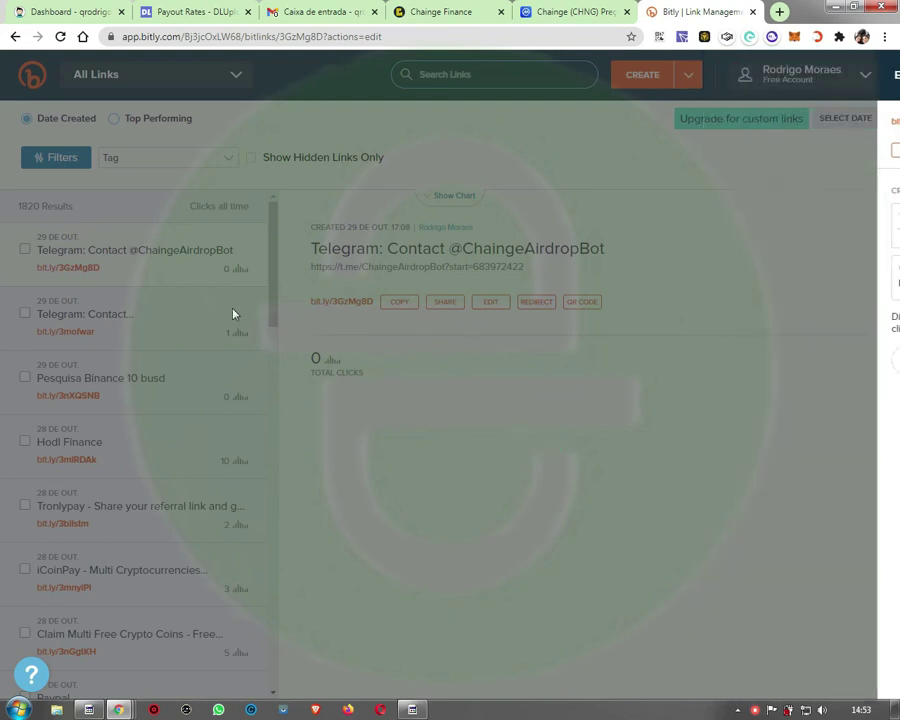
Step: Review the SHIBA_Coinbase and ChaingeAirdropBot link details, then switch to the DLUpload dashboard
left_click(152, 330)
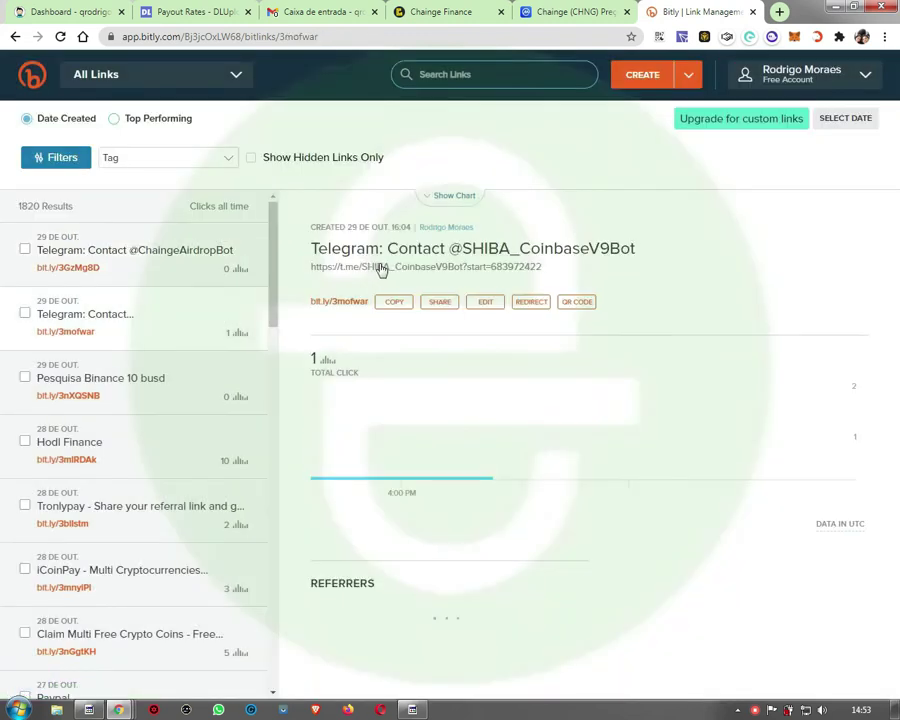
left_click_drag(472, 250, 593, 248)
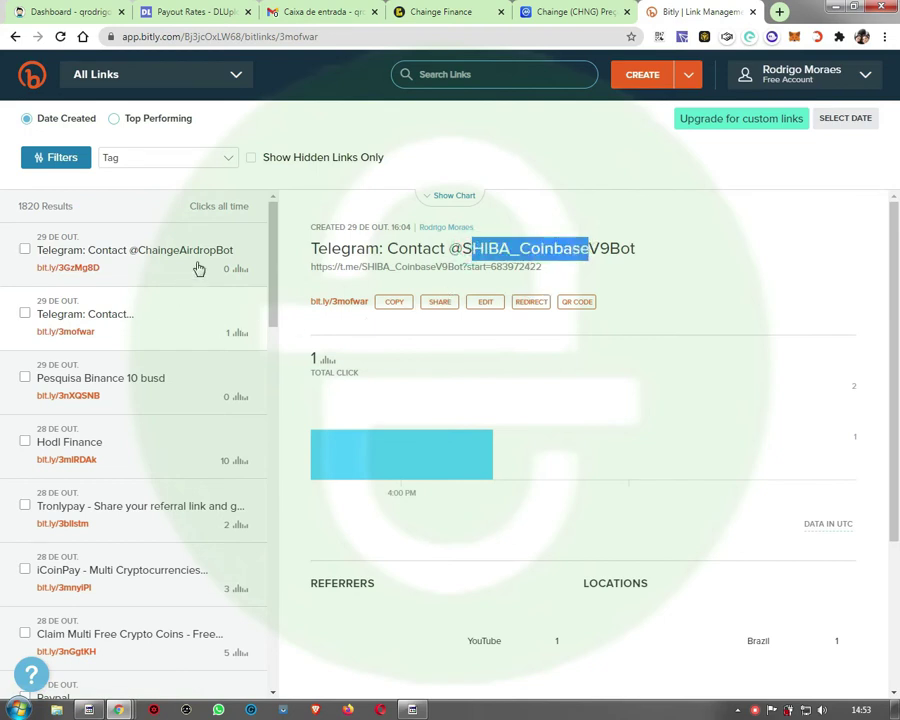
left_click(412, 709)
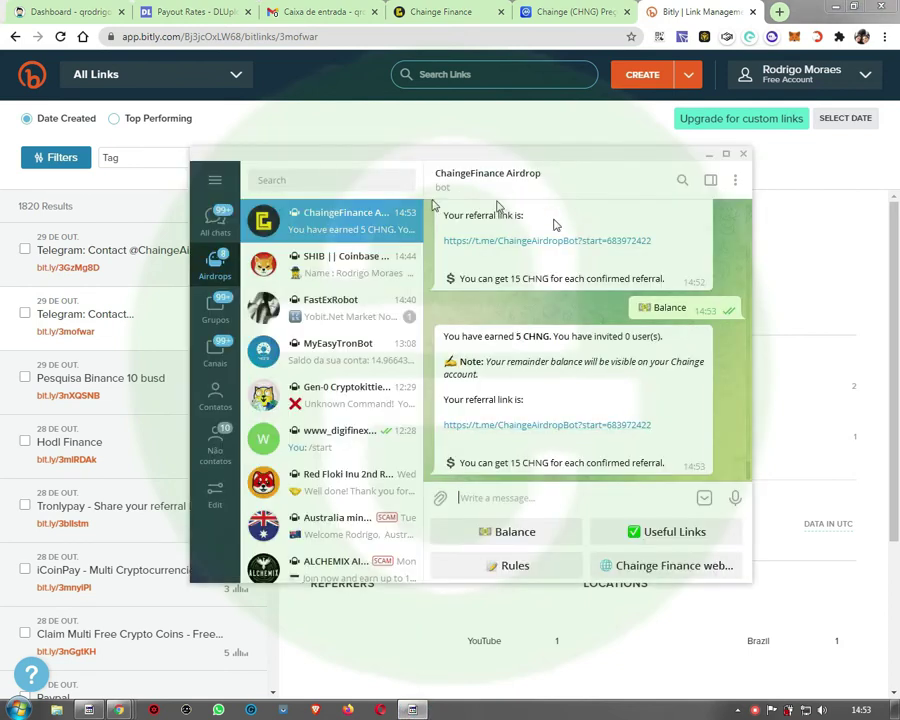
left_click(72, 248)
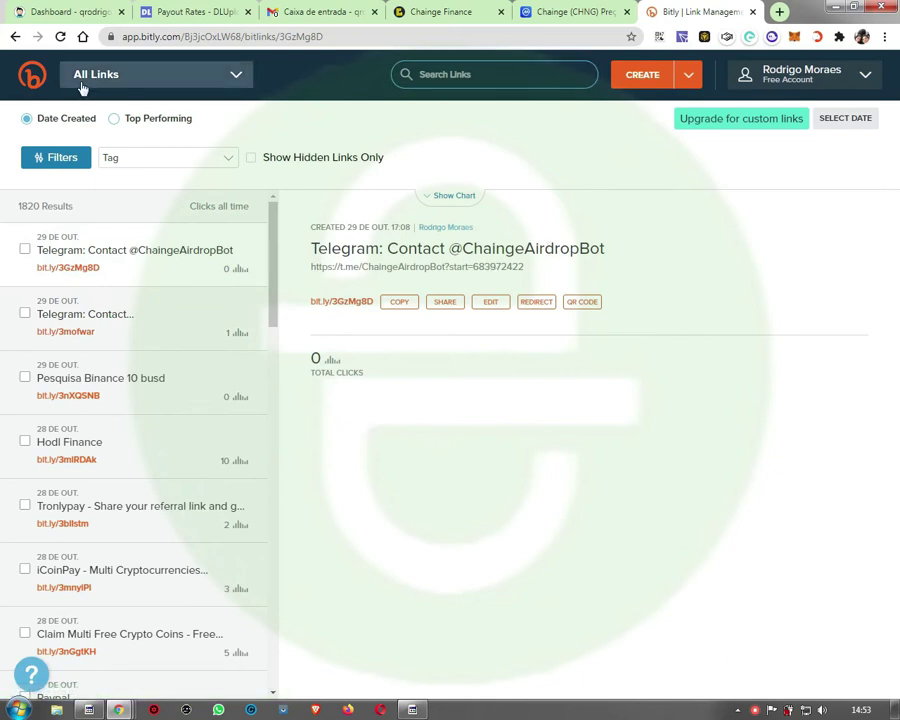
left_click(90, 16)
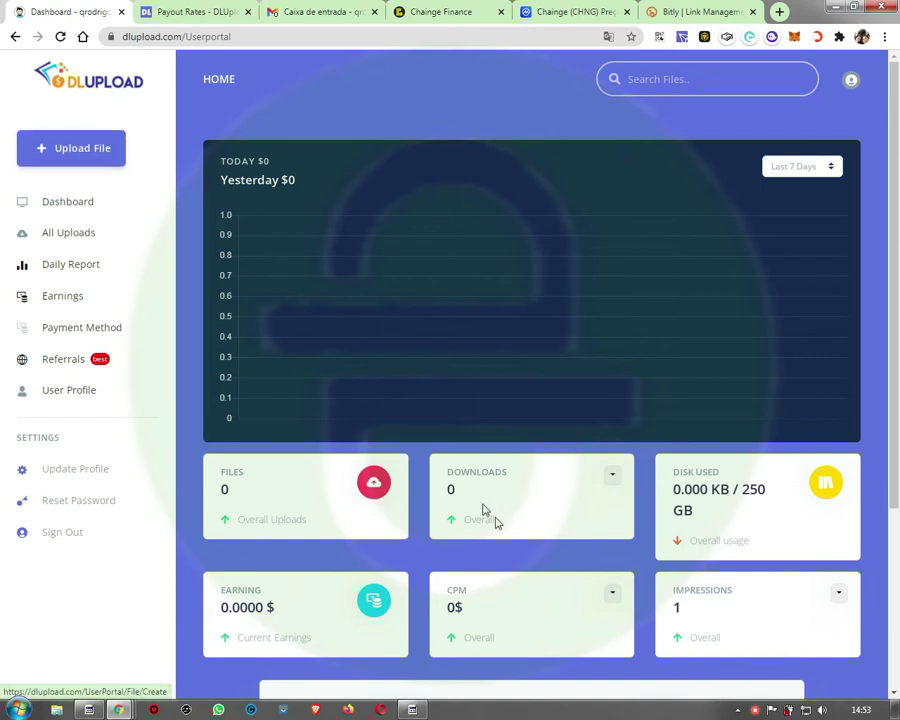
Step: Note the dashboard's Downloads total of 0 and open the Upload File page
left_click_drag(448, 470, 509, 499)
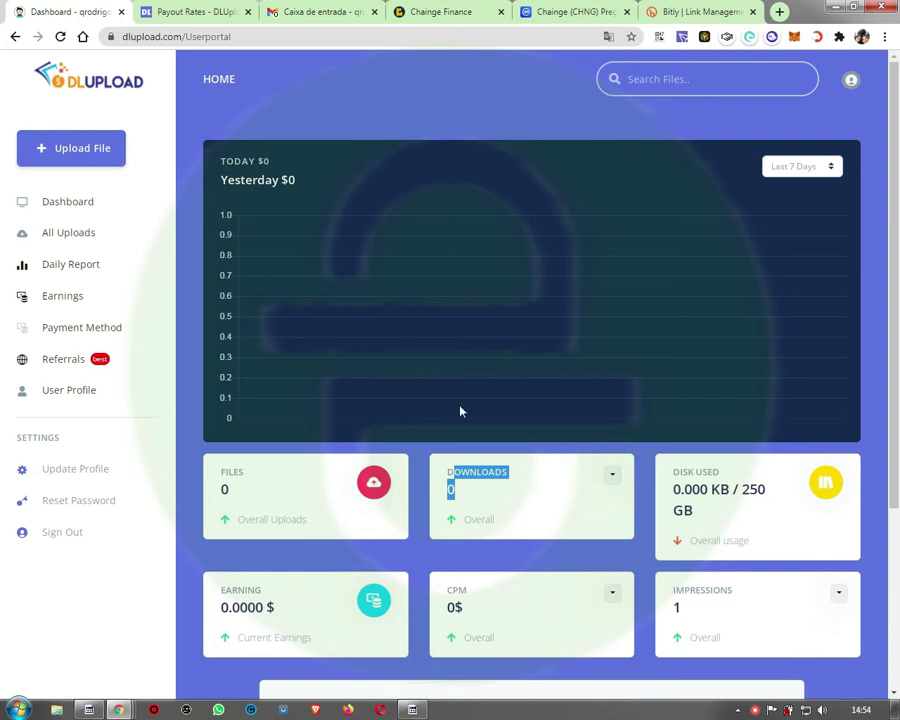
left_click(80, 161)
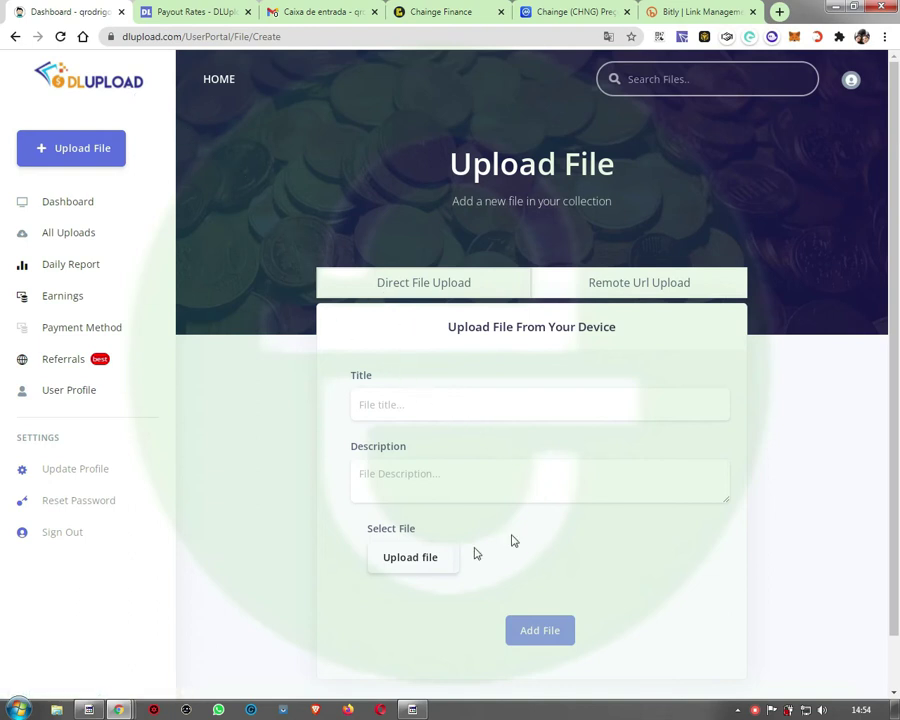
Step: Upload qb.jpg with title 'Airdrops Qb' and description 'É Só um logo'
left_click(422, 555)
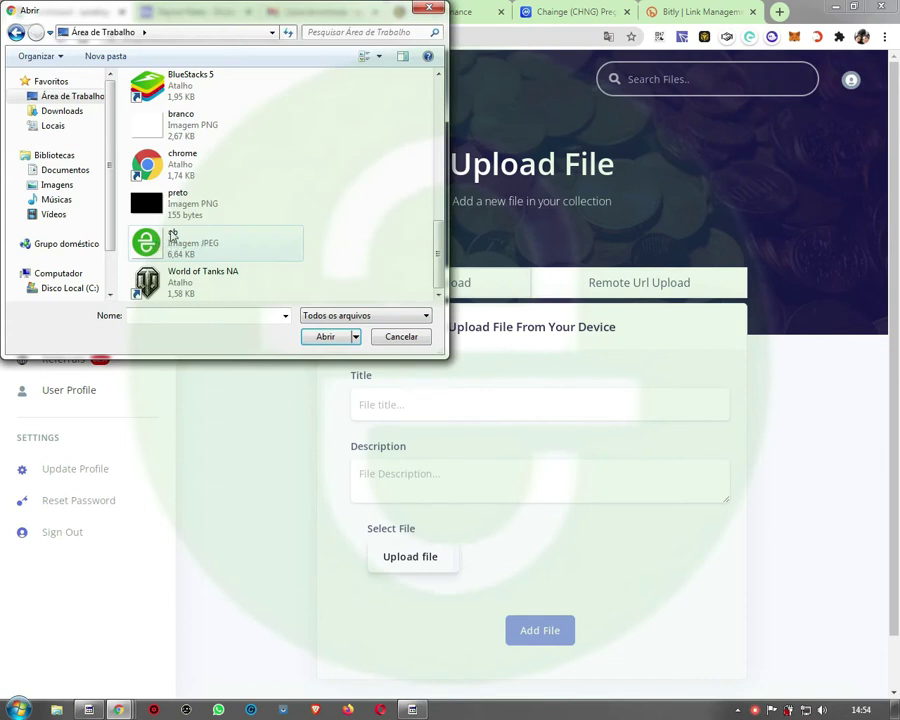
left_click(172, 248)
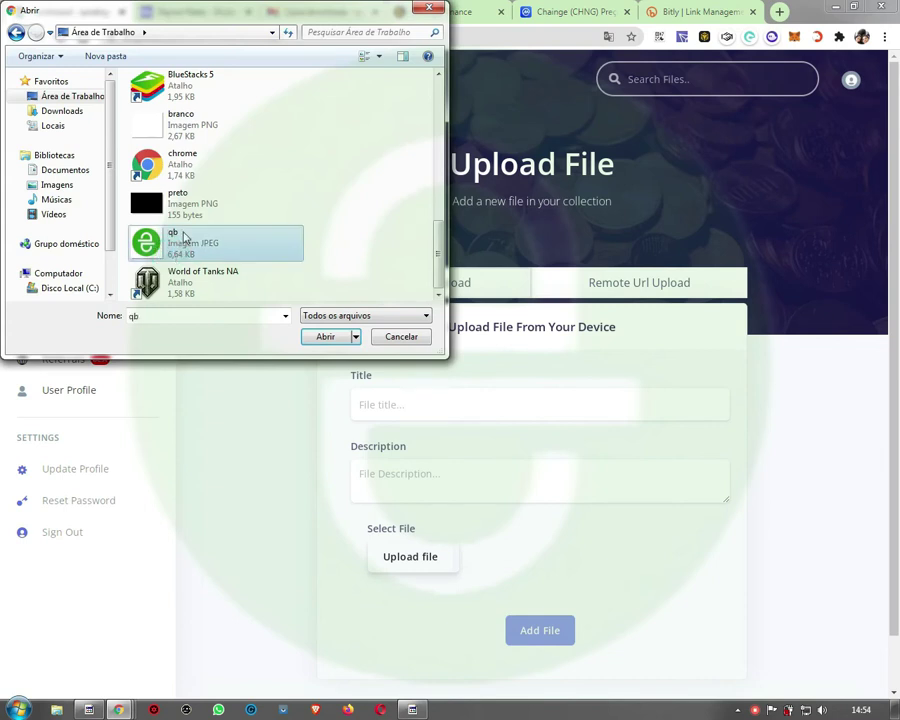
double_click(183, 236)
left_click(497, 400)
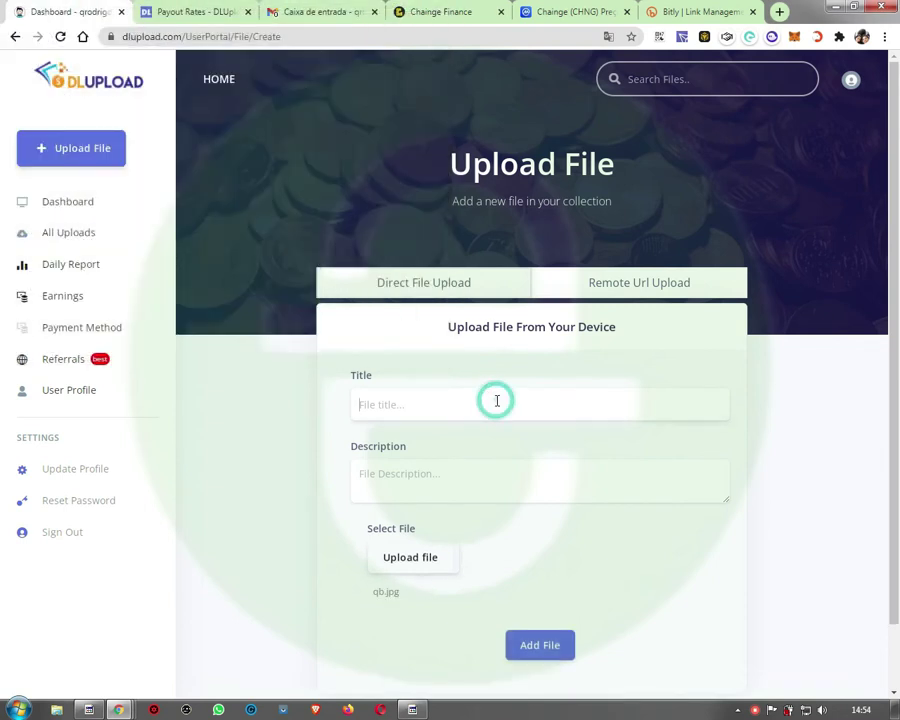
type("Al")
left_click(453, 475)
type("E")
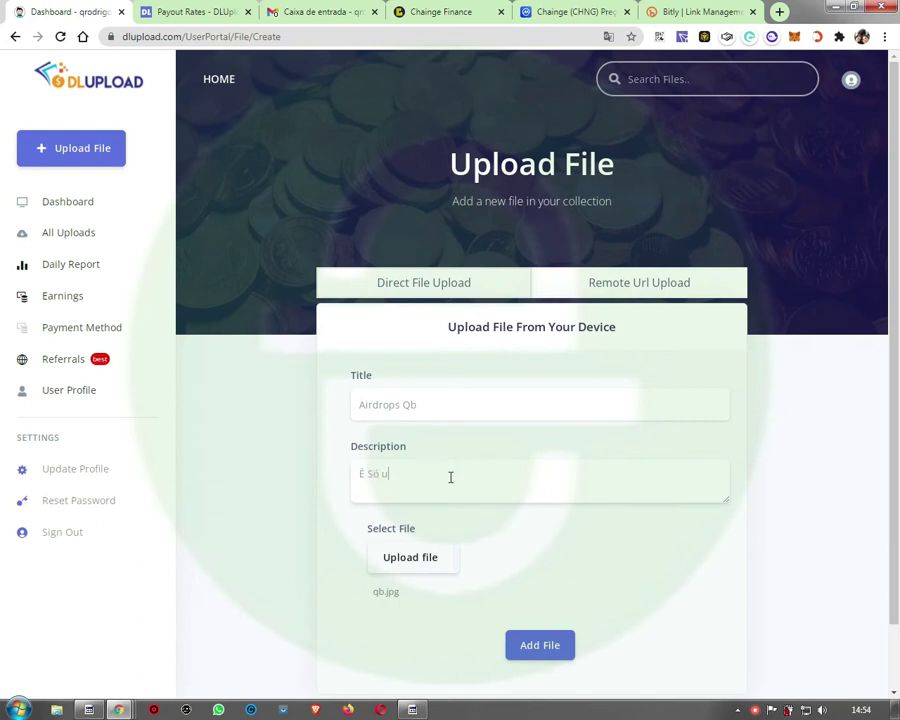
left_click(548, 645)
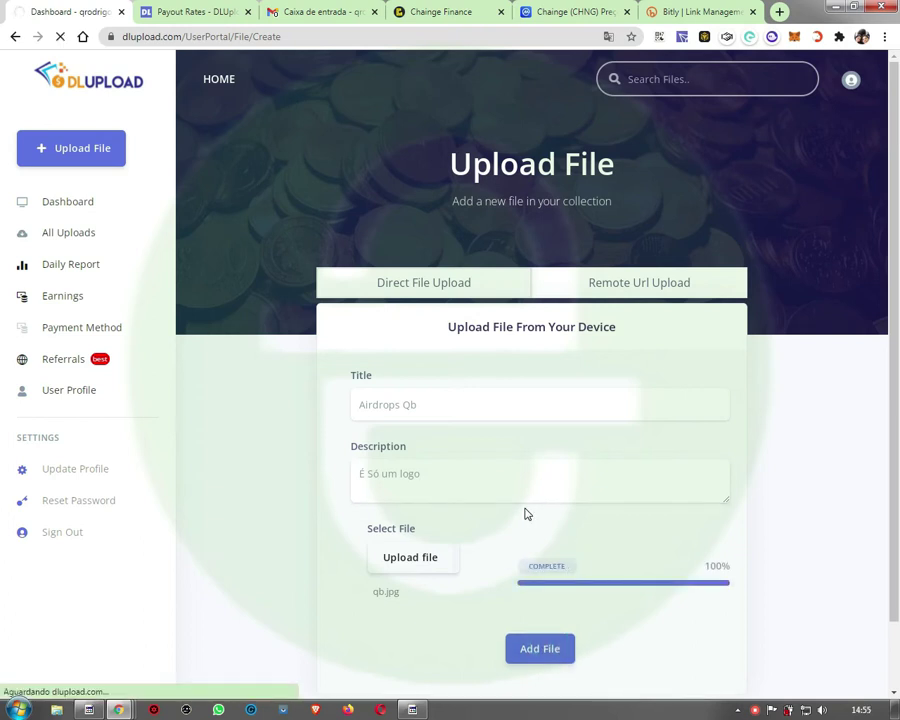
scroll(683, 405, "down", 1)
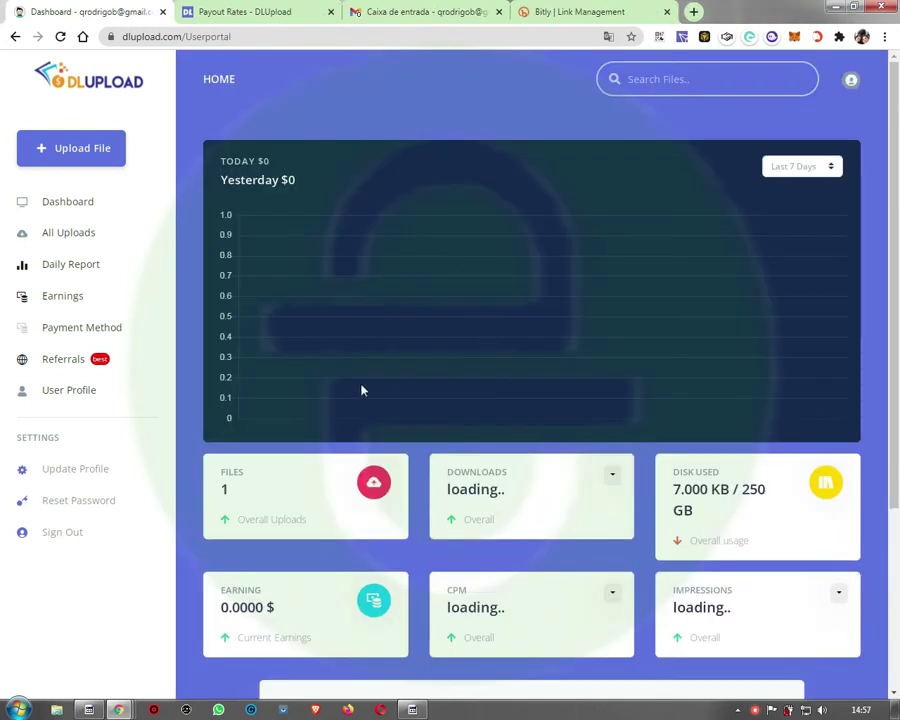
Step: Check the dashboard's 1 file, 0 downloads, 7.000 KB disk use and 0.0000 earnings, then open All Uploads
double_click(225, 489)
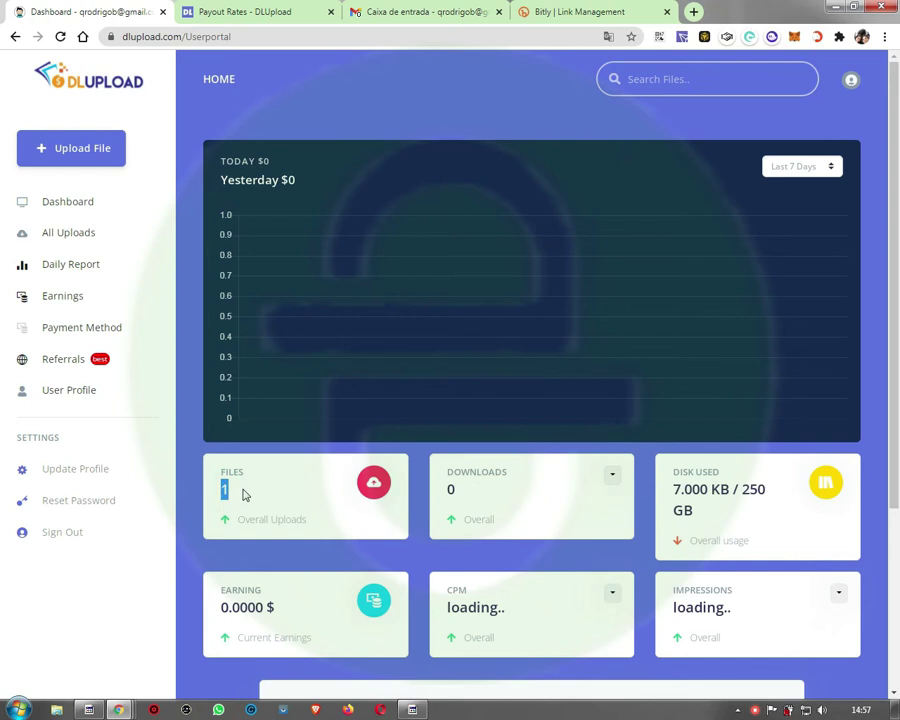
left_click(462, 474)
left_click_drag(501, 475, 463, 480)
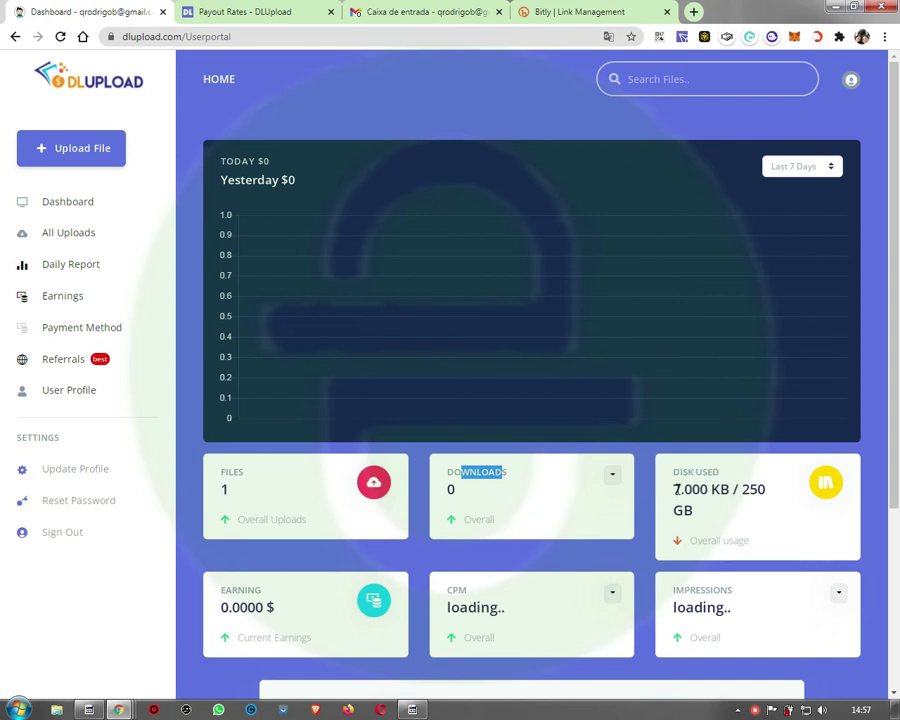
left_click(676, 489)
left_click_drag(676, 489, 708, 489)
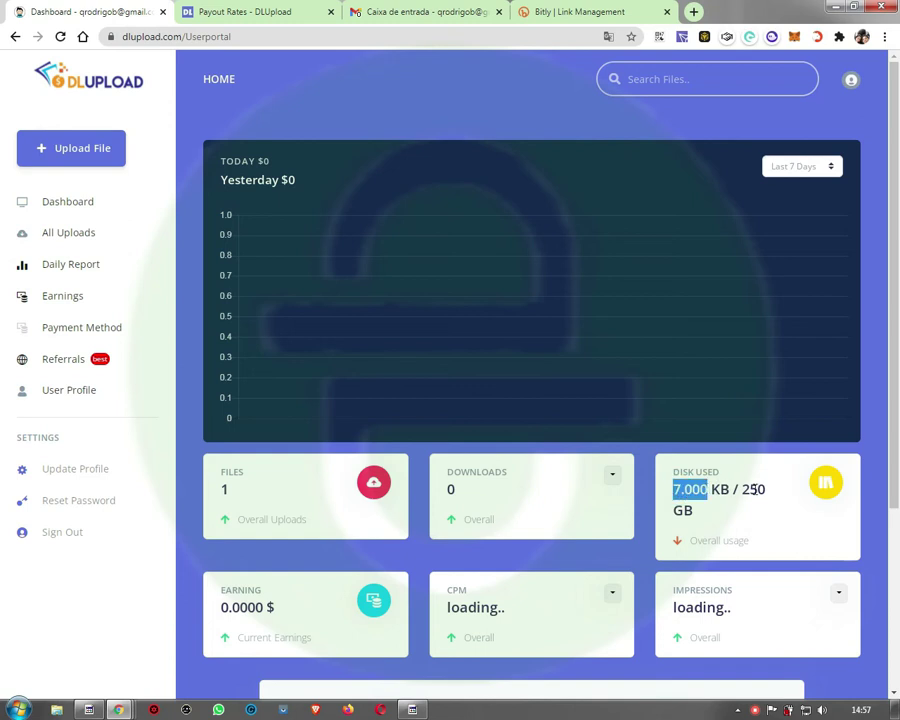
scroll(598, 526, "down", 2)
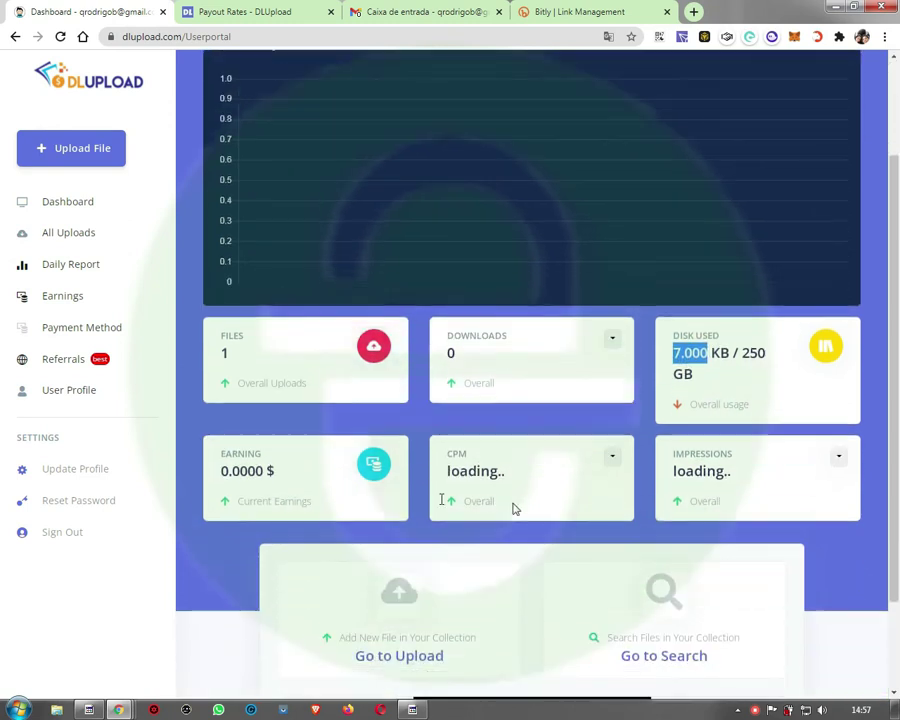
double_click(235, 449)
left_click_drag(221, 467, 266, 467)
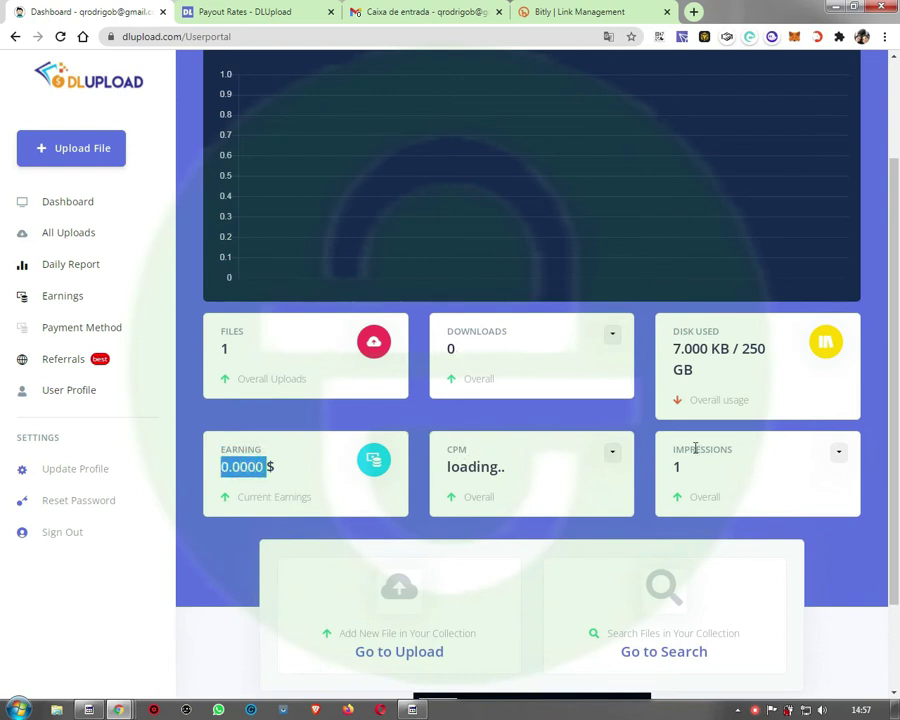
scroll(699, 486, "down", 1)
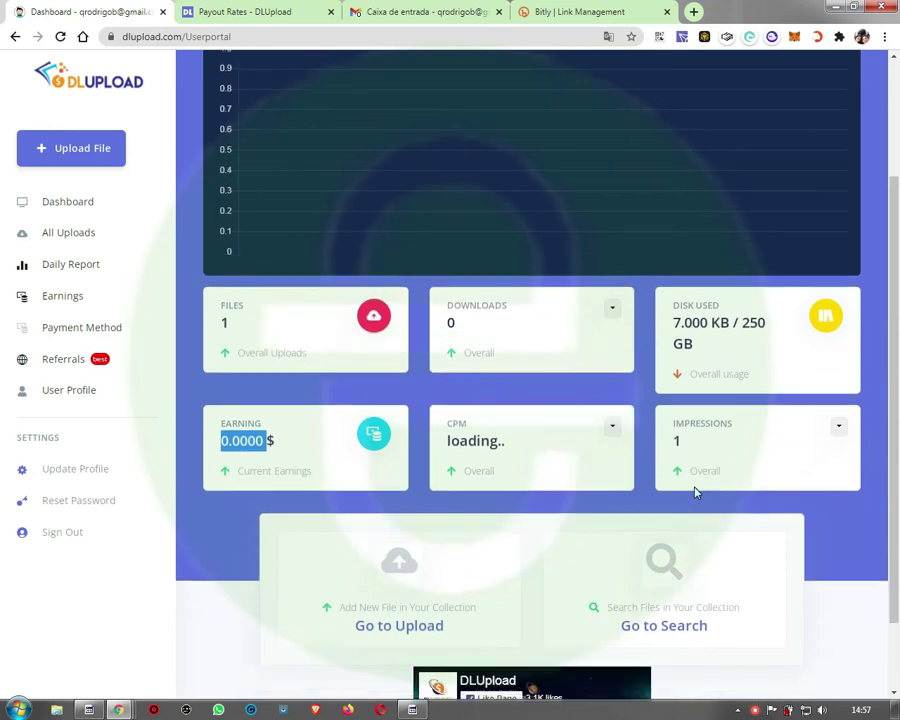
scroll(697, 490, "down", 1)
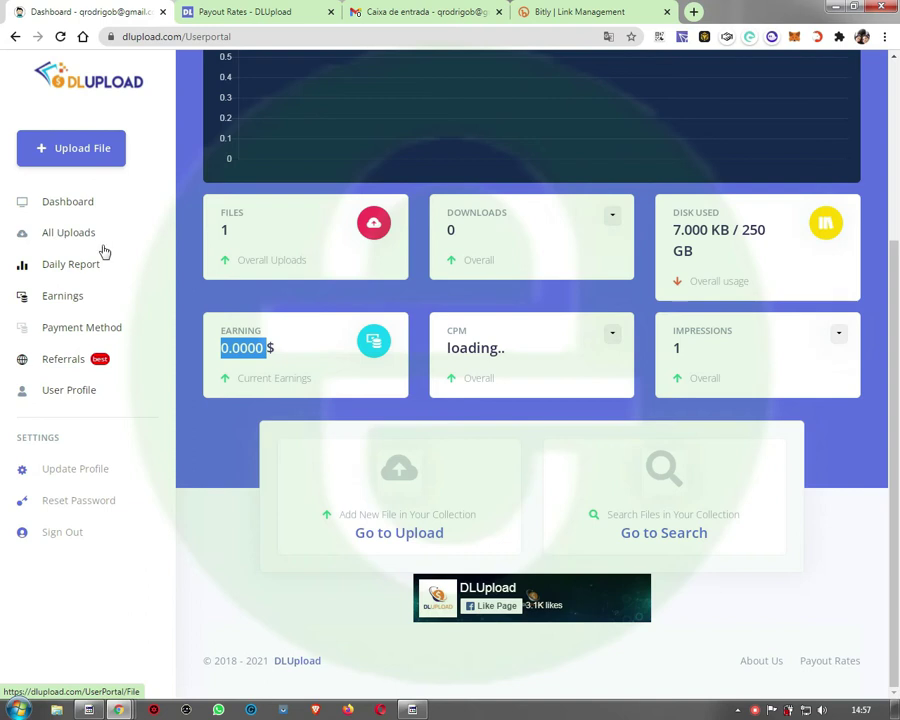
left_click(58, 236)
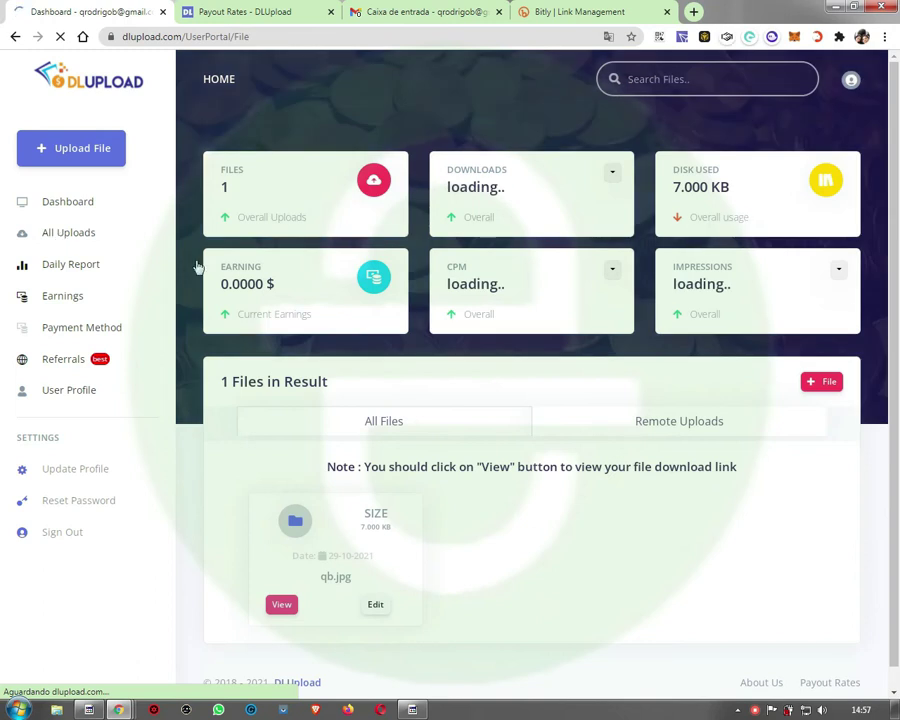
Step: View qb.jpg's File Details and scroll down to its two download-server links
scroll(340, 540, "down", 1)
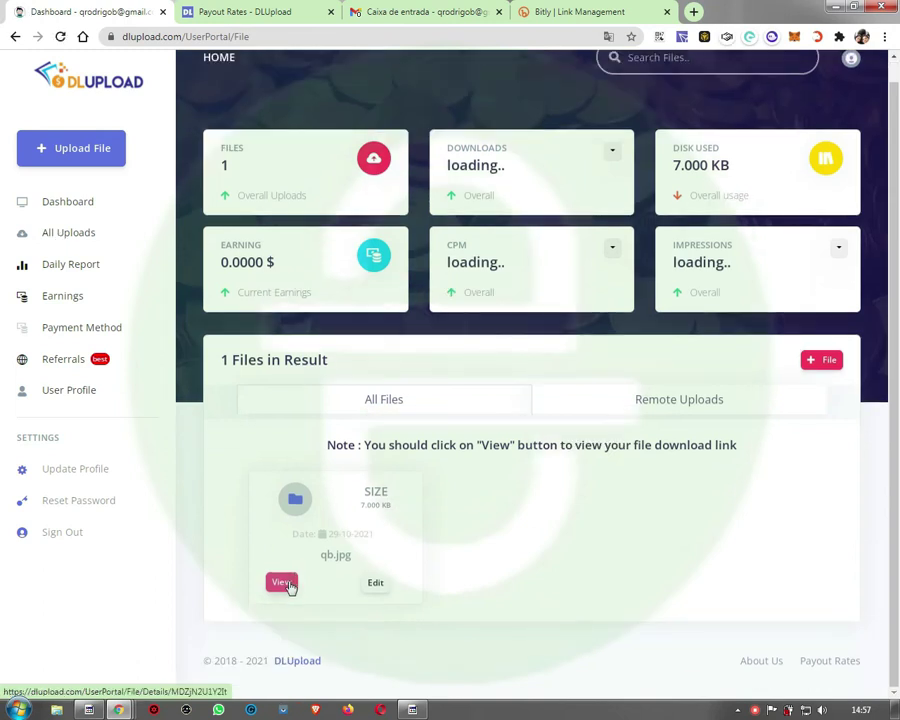
left_click(284, 584)
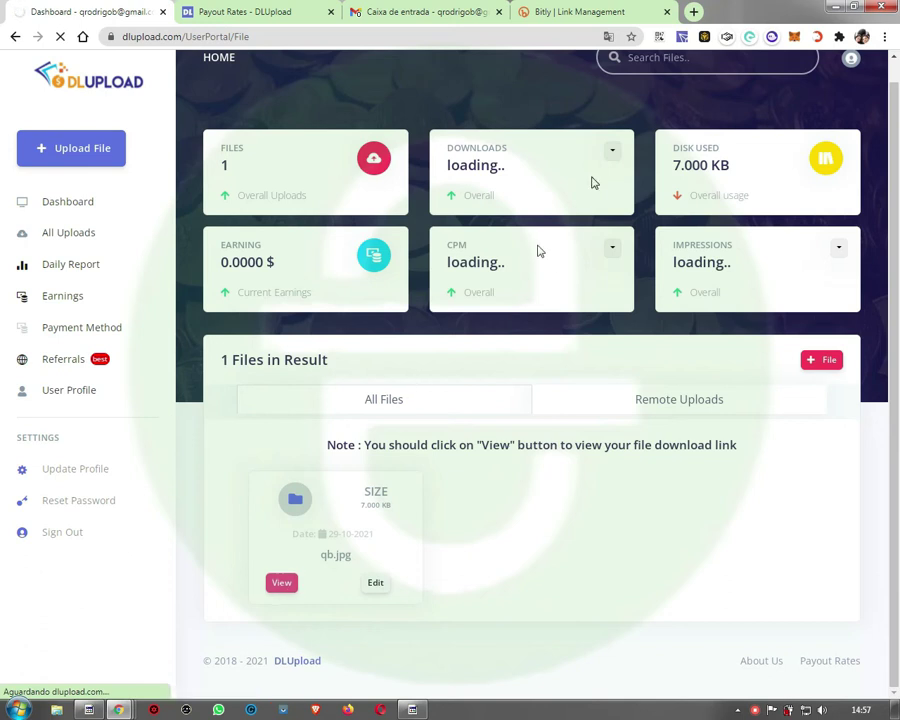
left_click(293, 584)
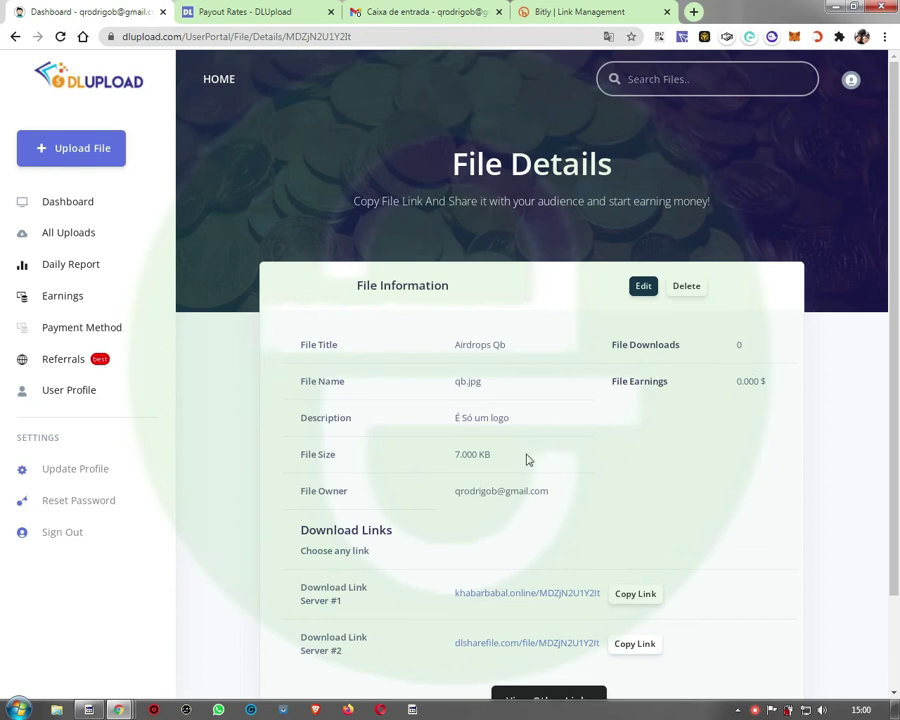
scroll(520, 465, "down", 1)
scroll(520, 465, "down", 1)
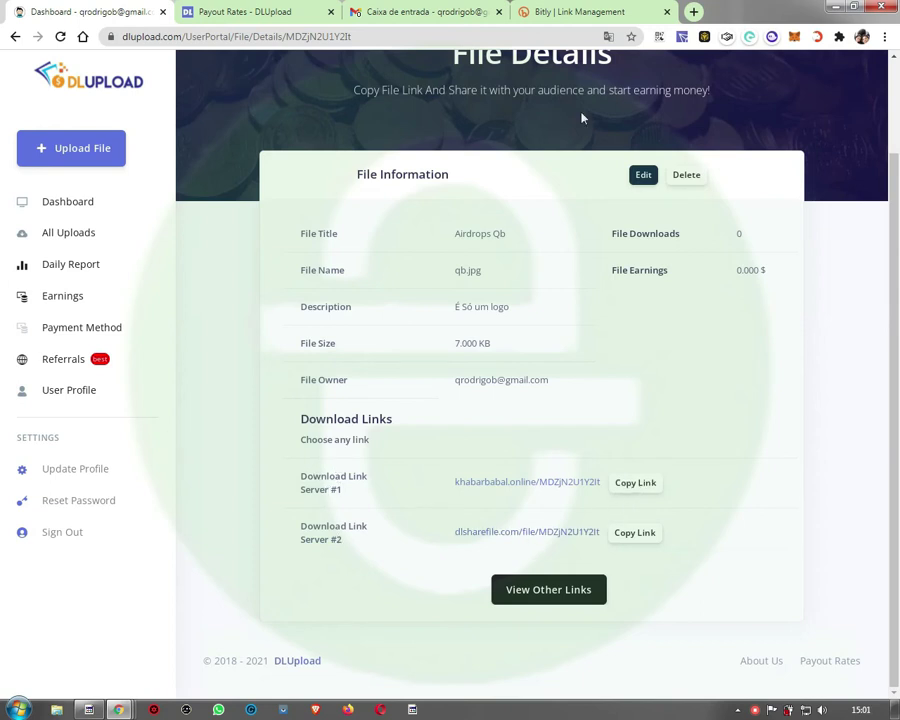
Step: Launch Notepad and paste the first qb.jpg download link into it
key("super+r")
type("notepad")
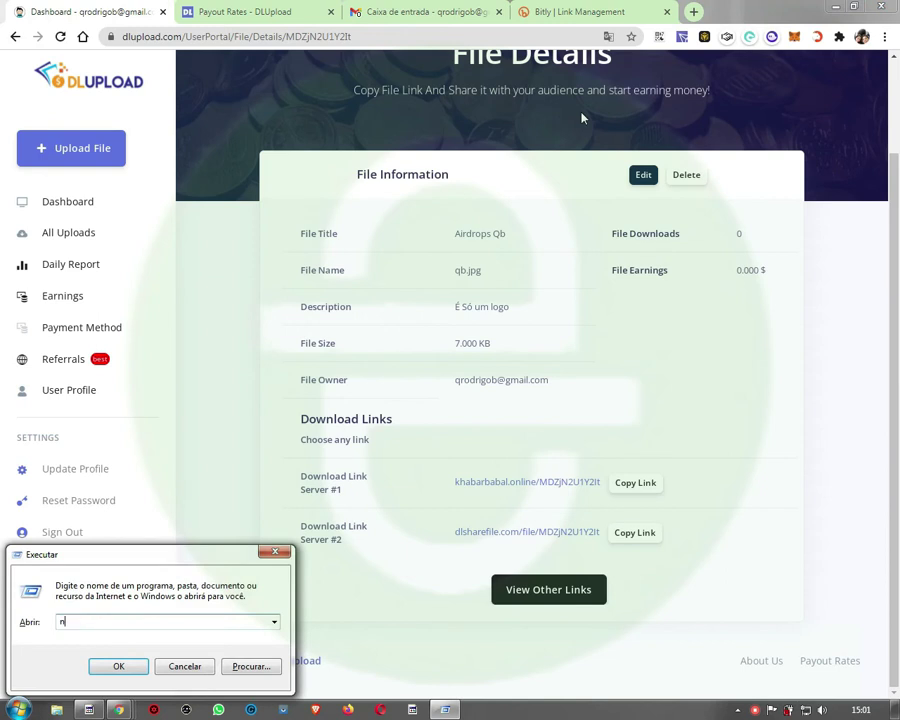
key("Return")
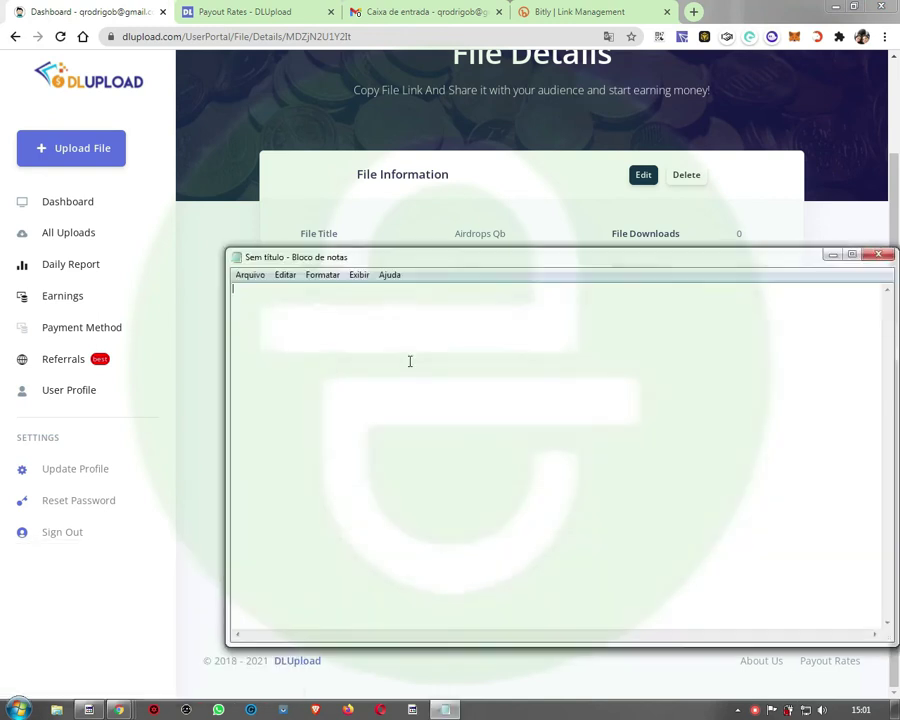
Step: Add the Server #2 dlsharefile.com link below it, then return to the file details page
left_click(229, 229)
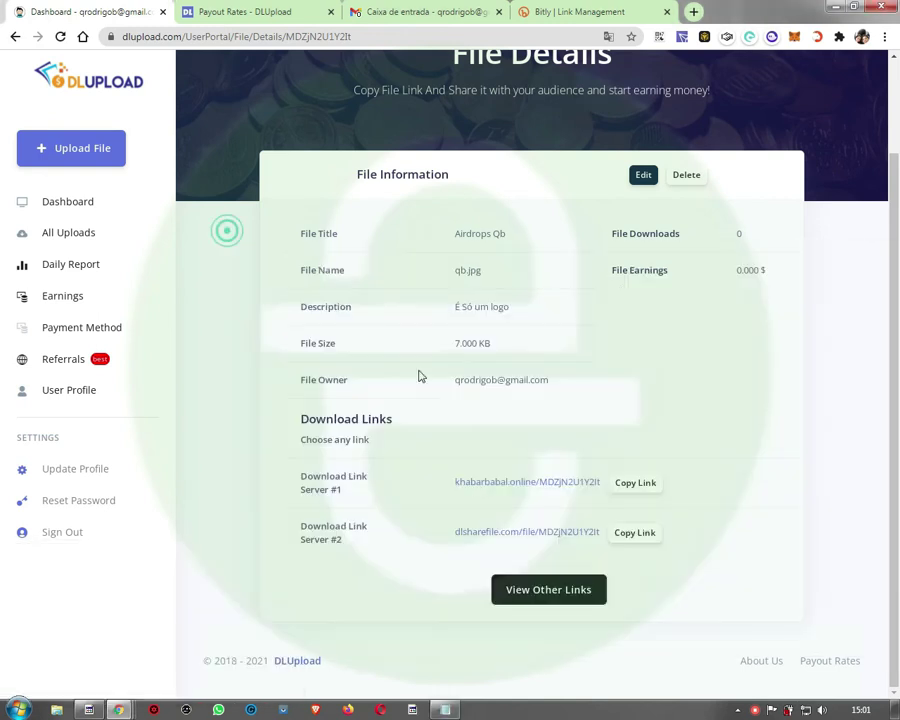
left_click(635, 538)
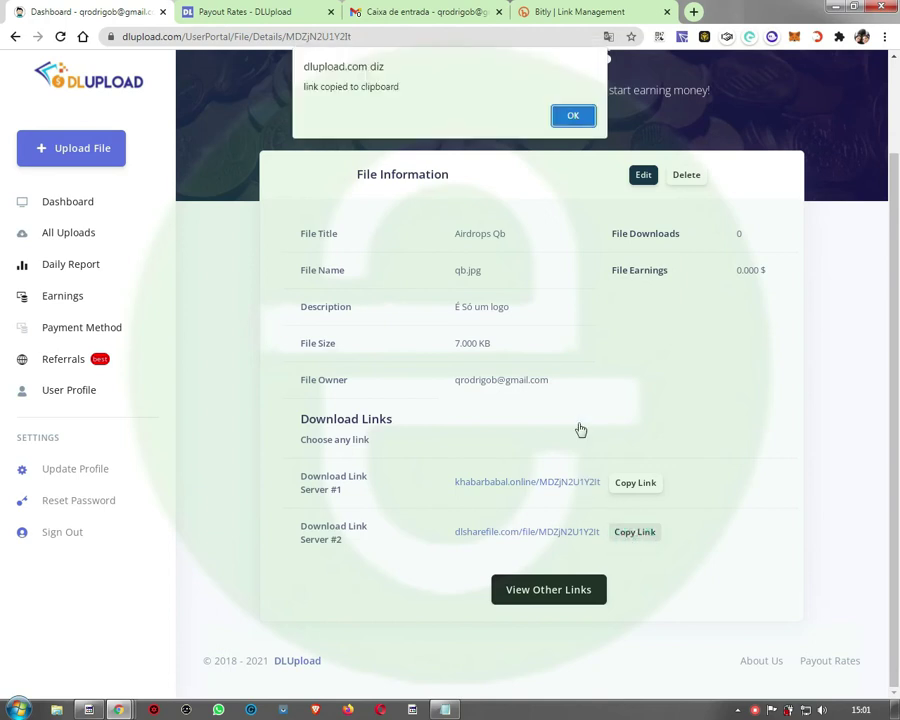
left_click(576, 118)
key("alt+Tab")
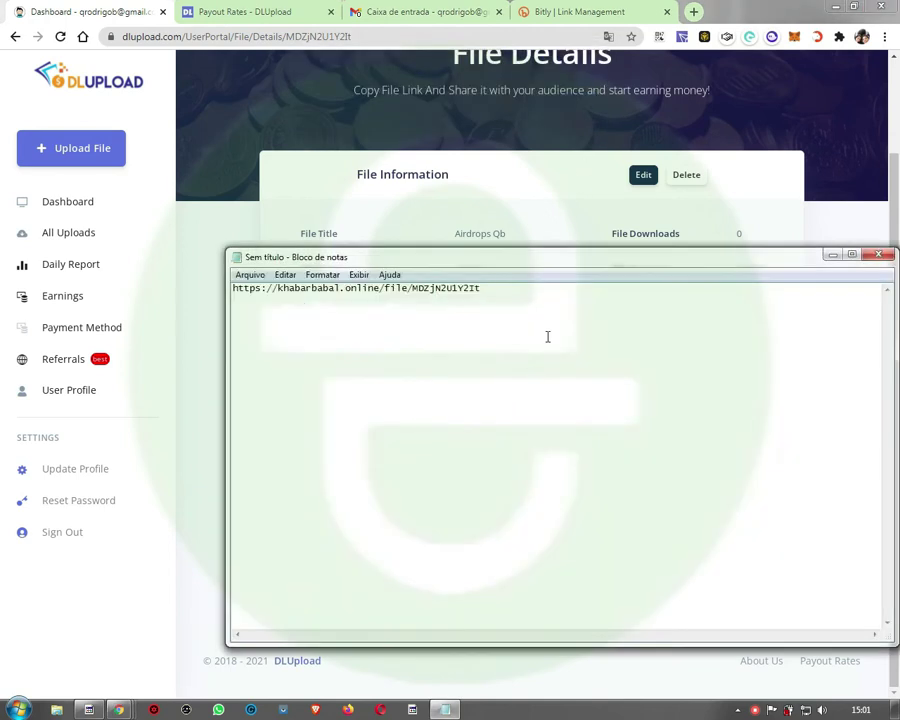
key("Return")
key("ctrl+v")
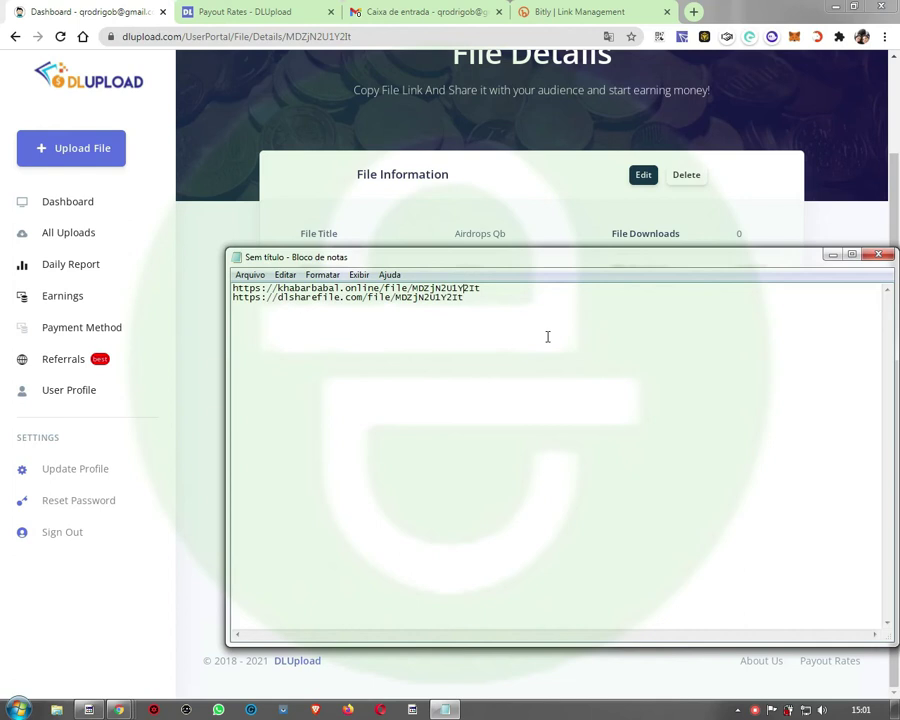
key("Return")
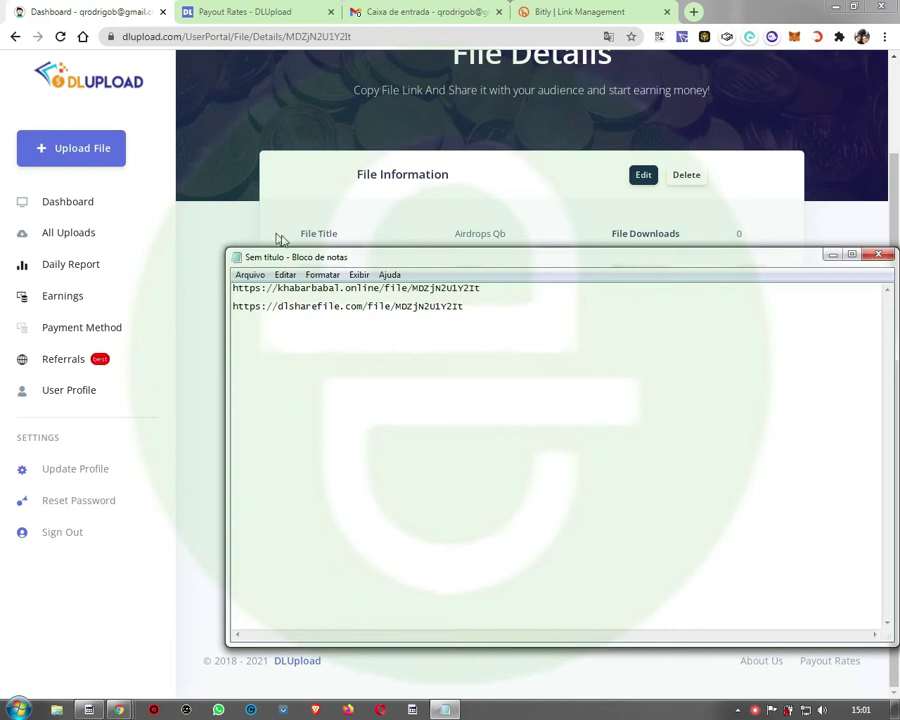
left_click(204, 216)
left_click(630, 482)
mouse_move(446, 715)
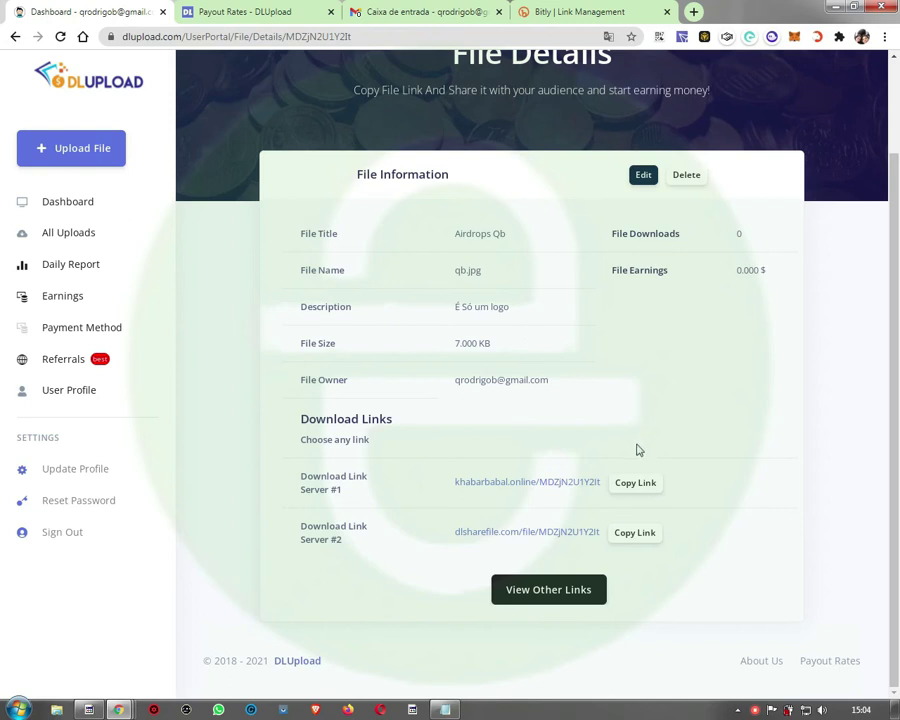
left_click(508, 536)
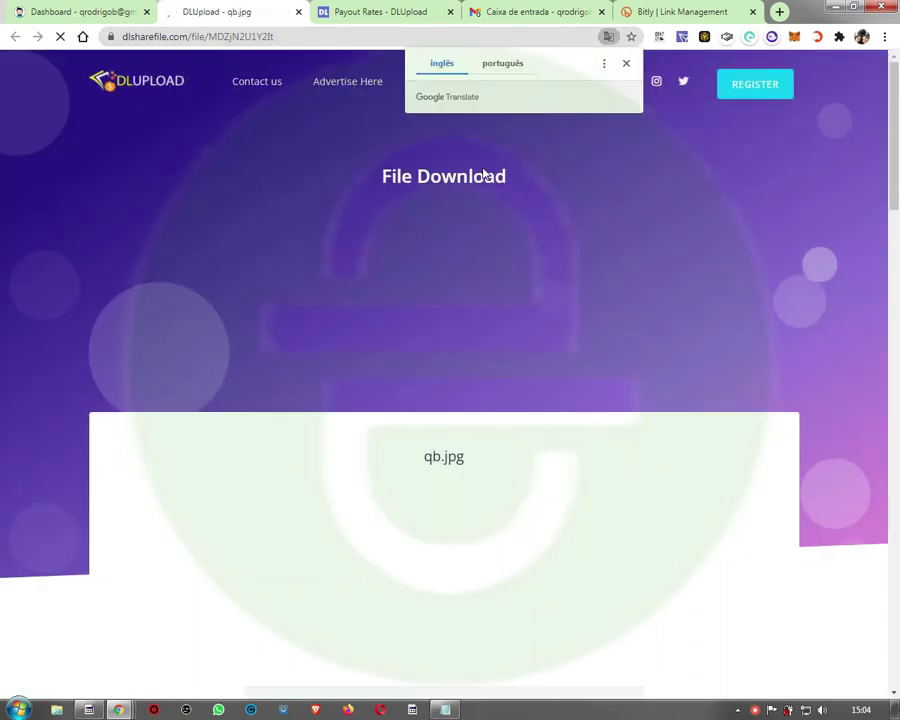
left_click(626, 63)
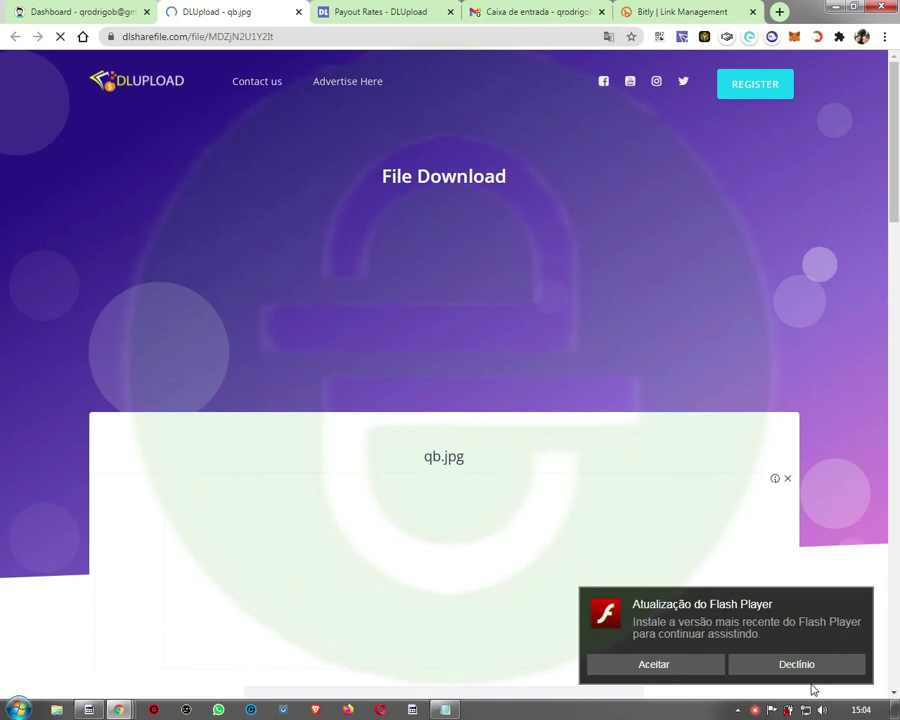
left_click(800, 668)
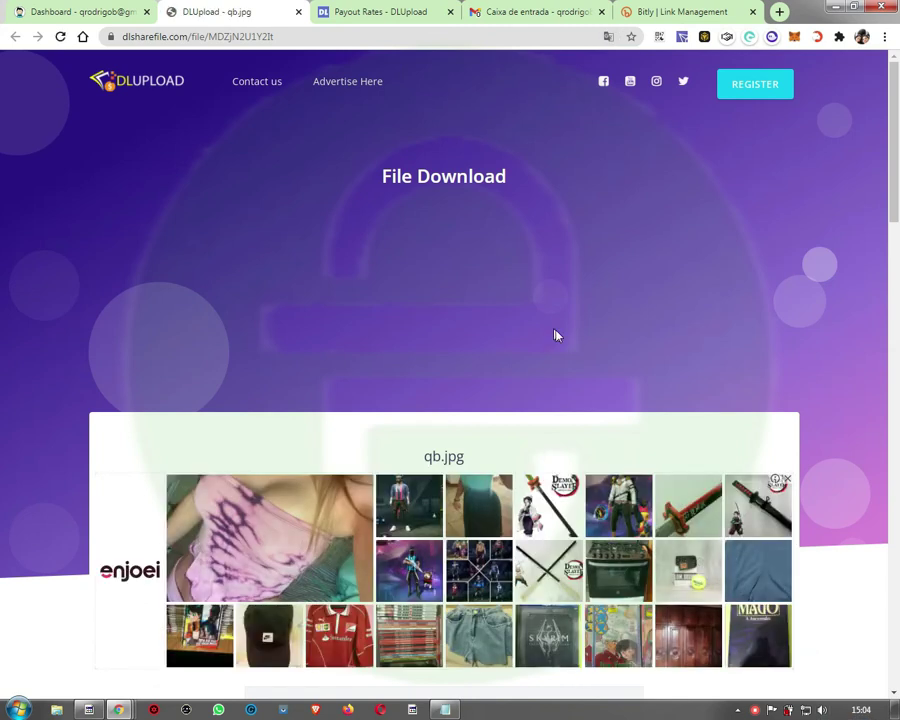
scroll(468, 354, "down", 3)
scroll(468, 354, "down", 5)
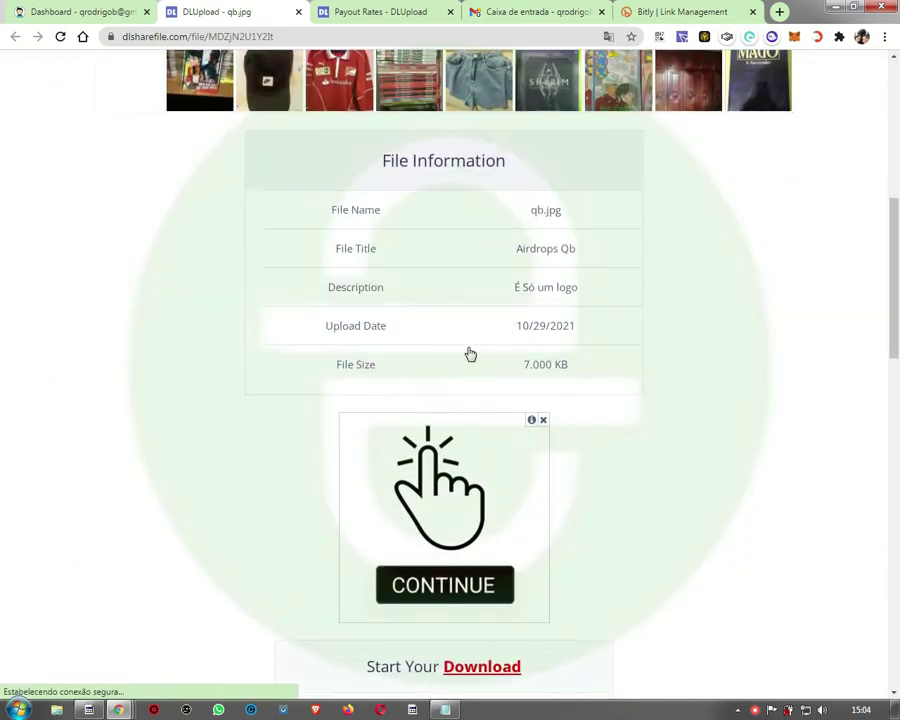
scroll(470, 354, "down", 3)
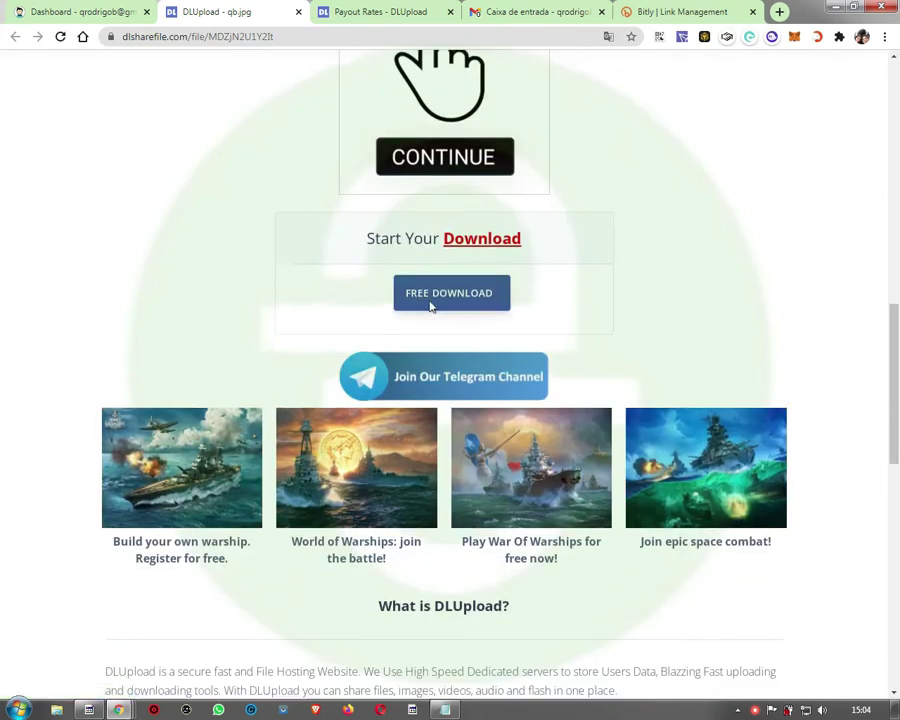
left_click(463, 294)
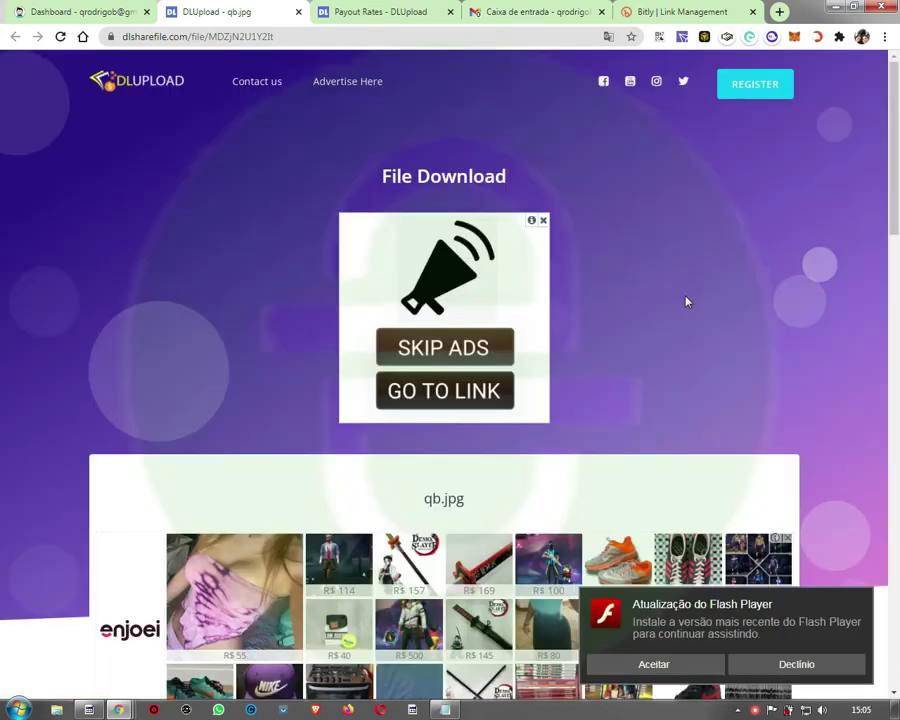
scroll(403, 93, "down", 4)
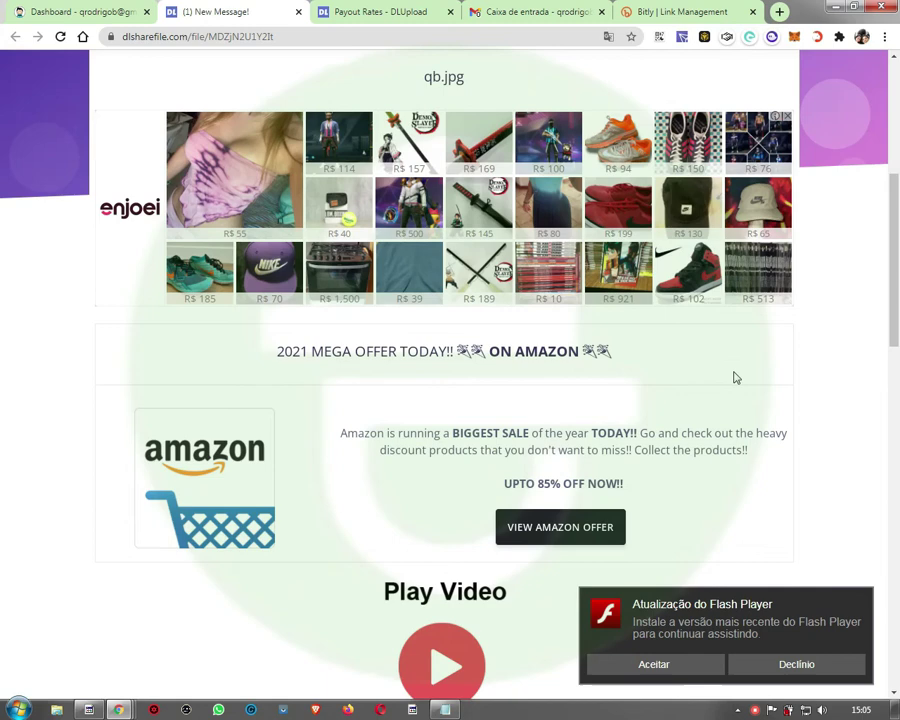
scroll(735, 375, "down", 3)
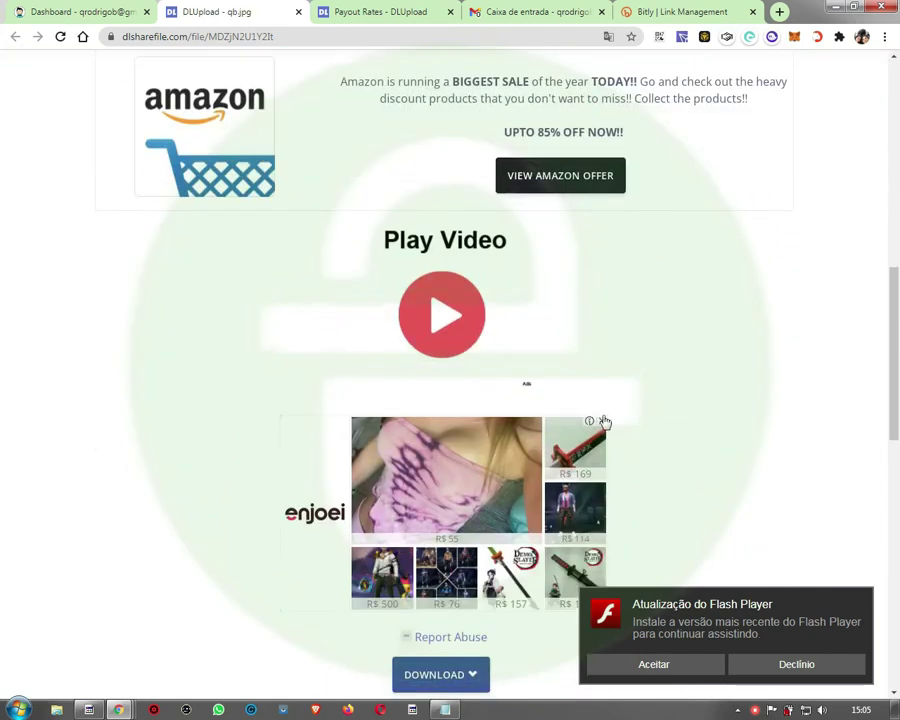
scroll(631, 428, "down", 4)
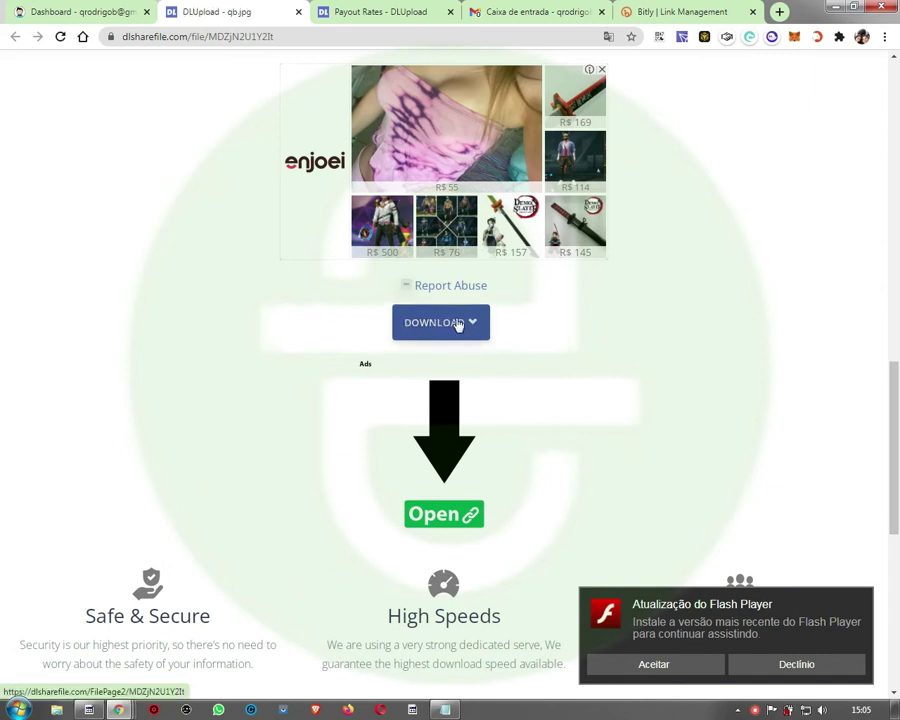
left_click(458, 322)
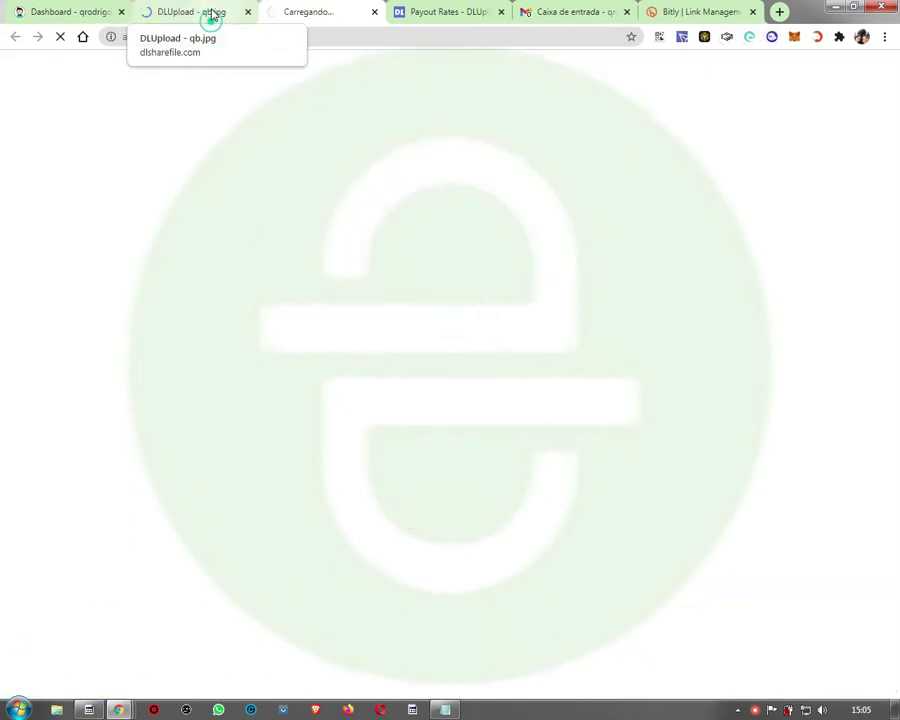
left_click(212, 14)
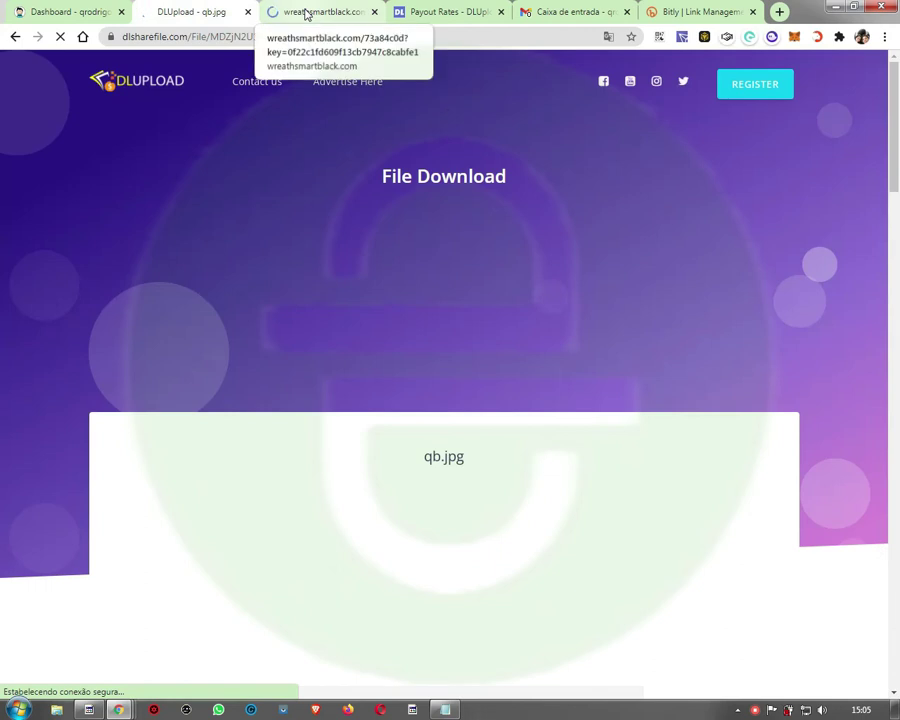
scroll(388, 386, "down", 1)
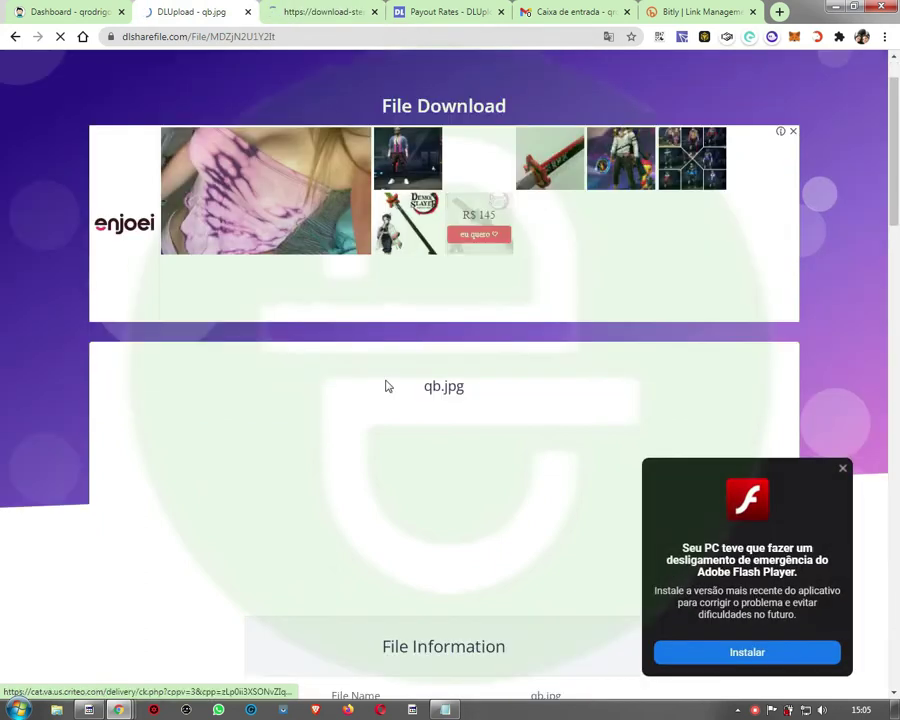
scroll(440, 405, "down", 10)
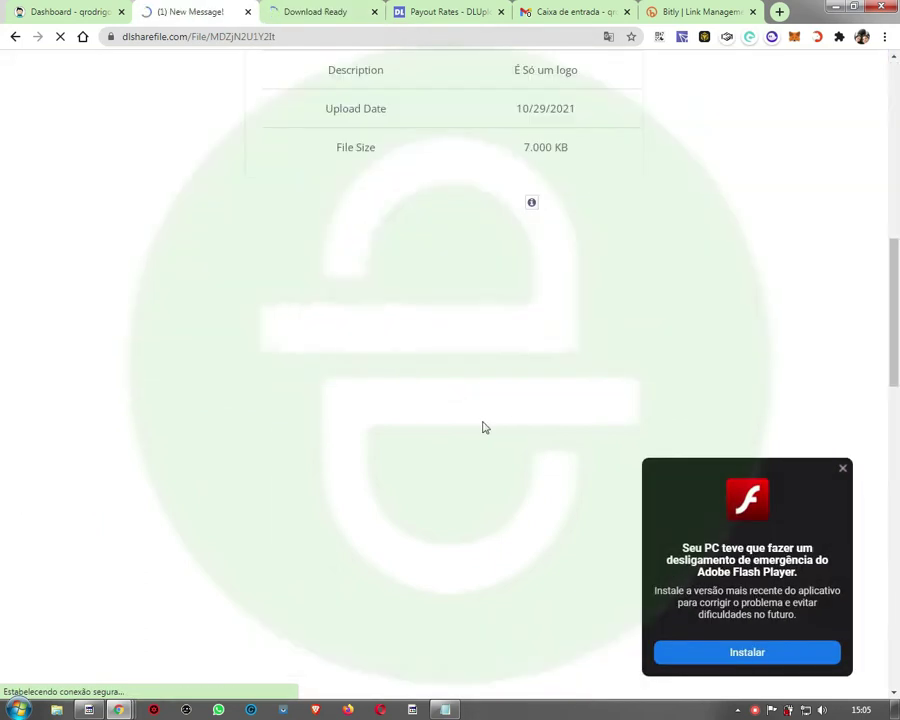
left_click(247, 11)
left_click(247, 11)
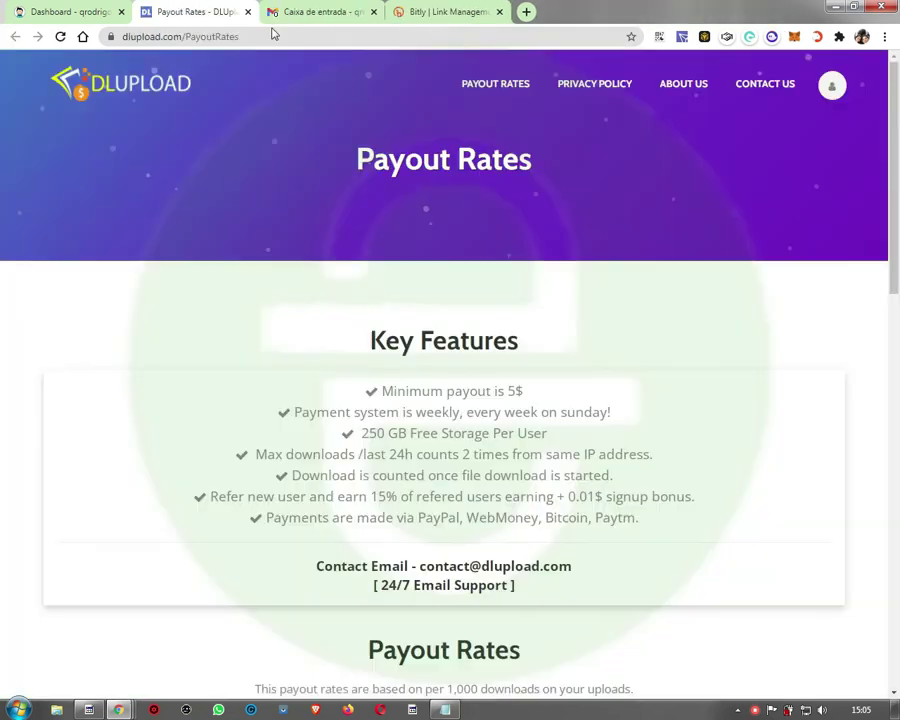
left_click(110, 12)
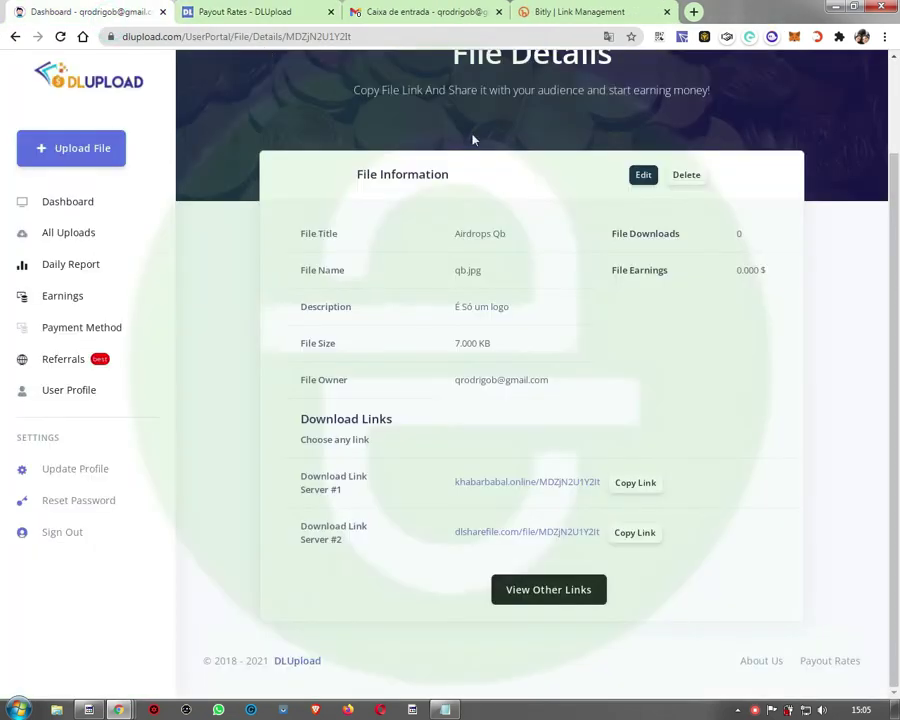
left_click(240, 14)
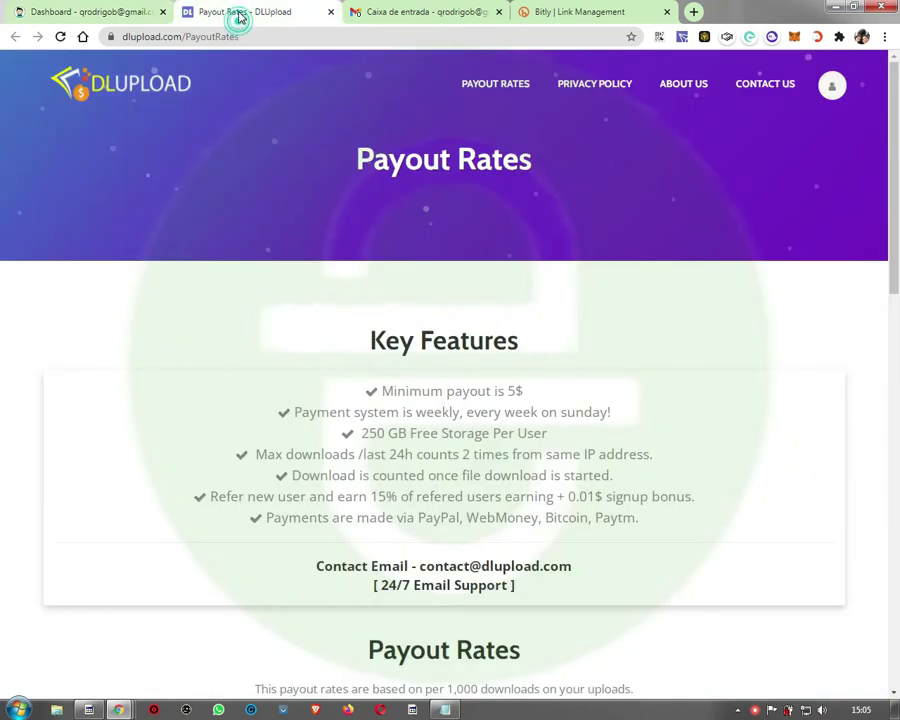
left_click(96, 12)
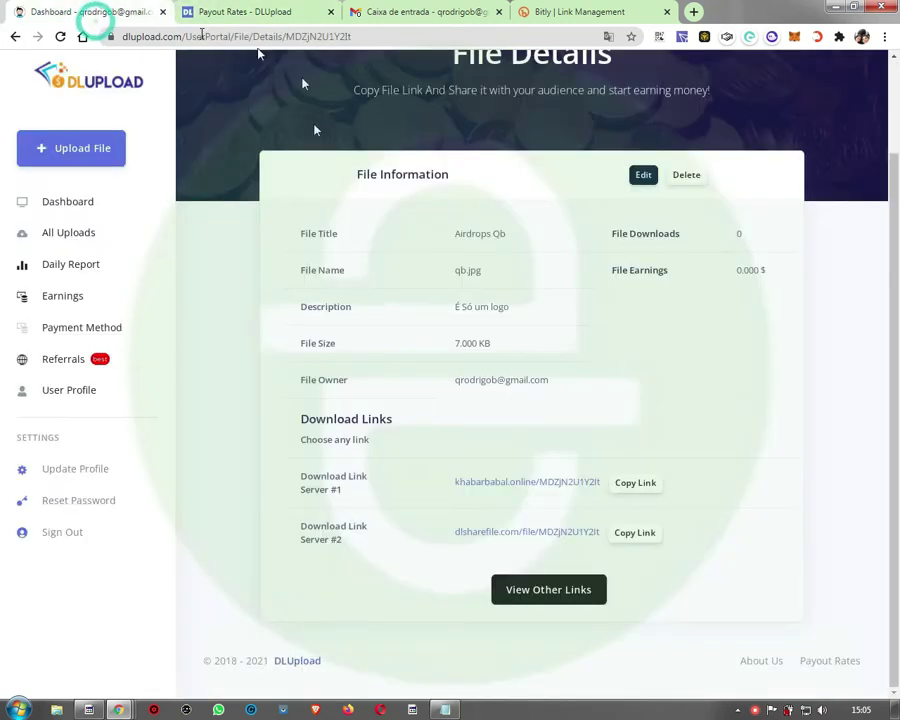
Step: Check the 23/10/2021–29/10/2021 daily report's REFERRALS and CPM columns, then go to Earnings
left_click(54, 268)
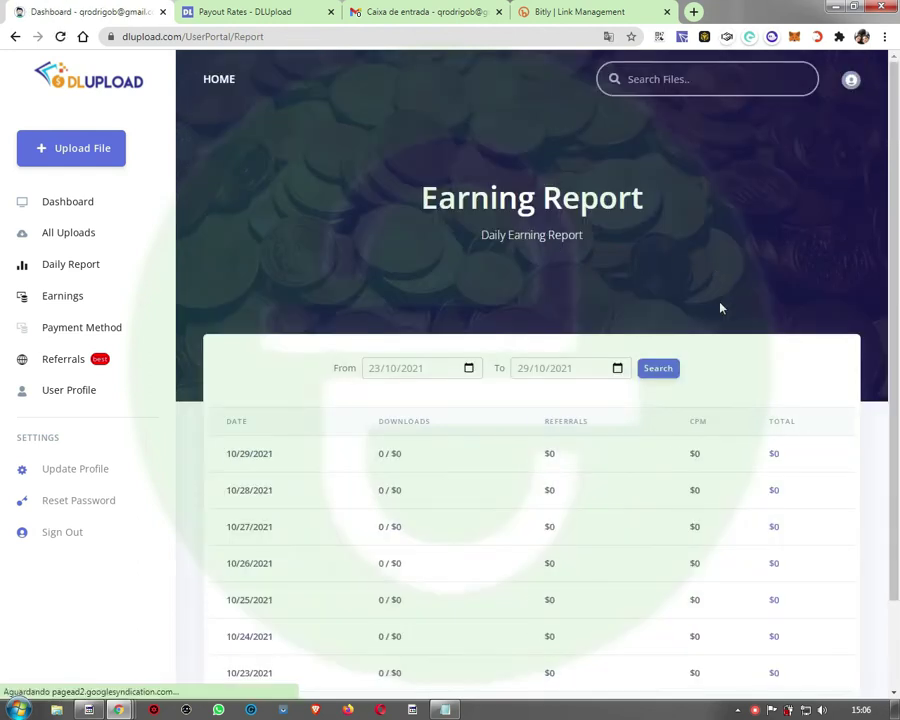
scroll(718, 306, "down", 2)
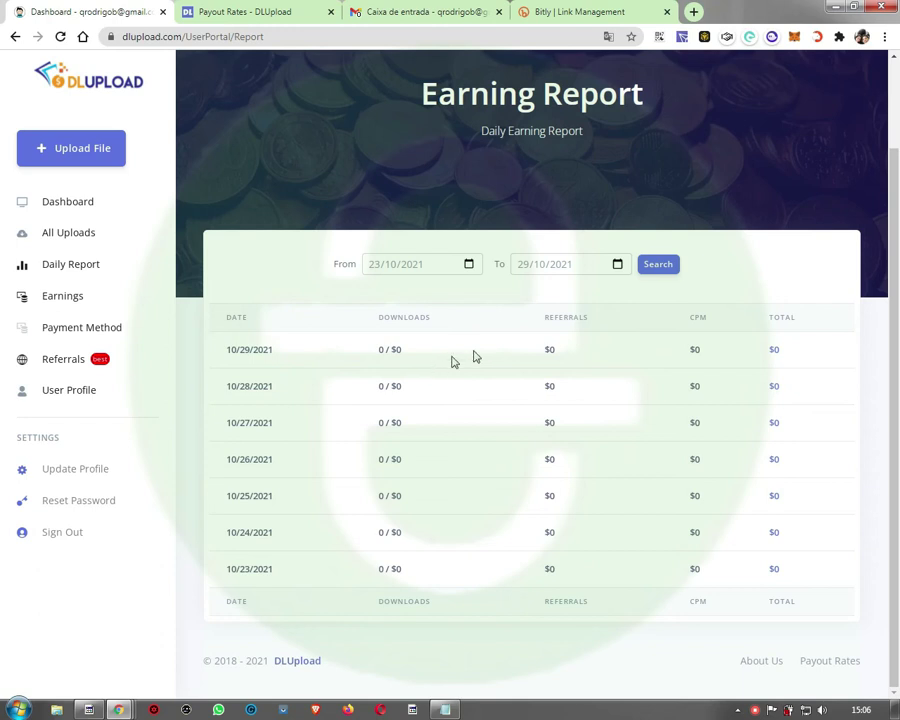
double_click(563, 316)
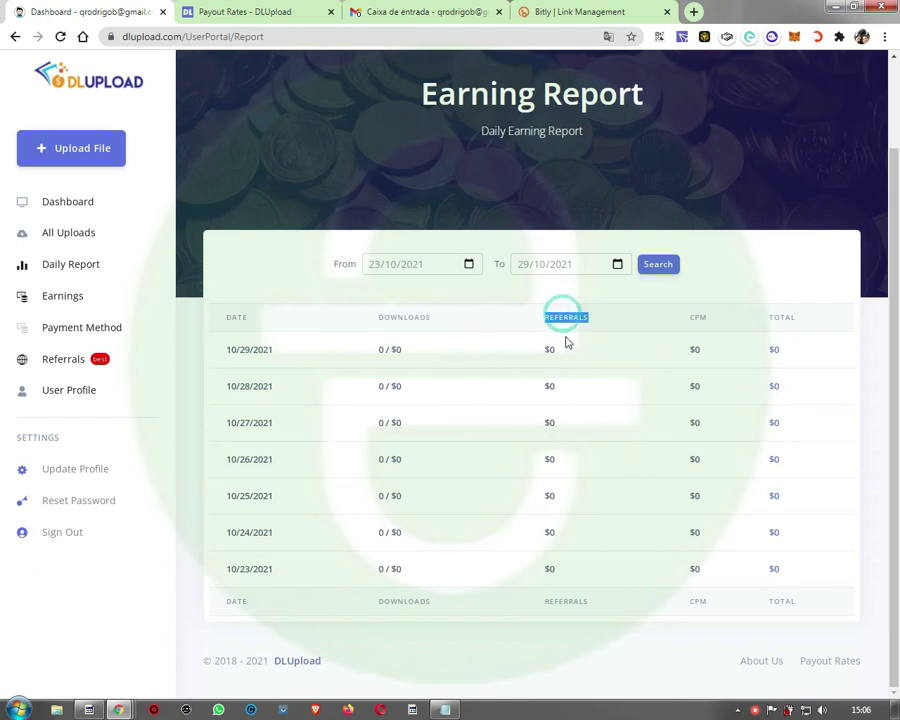
double_click(697, 317)
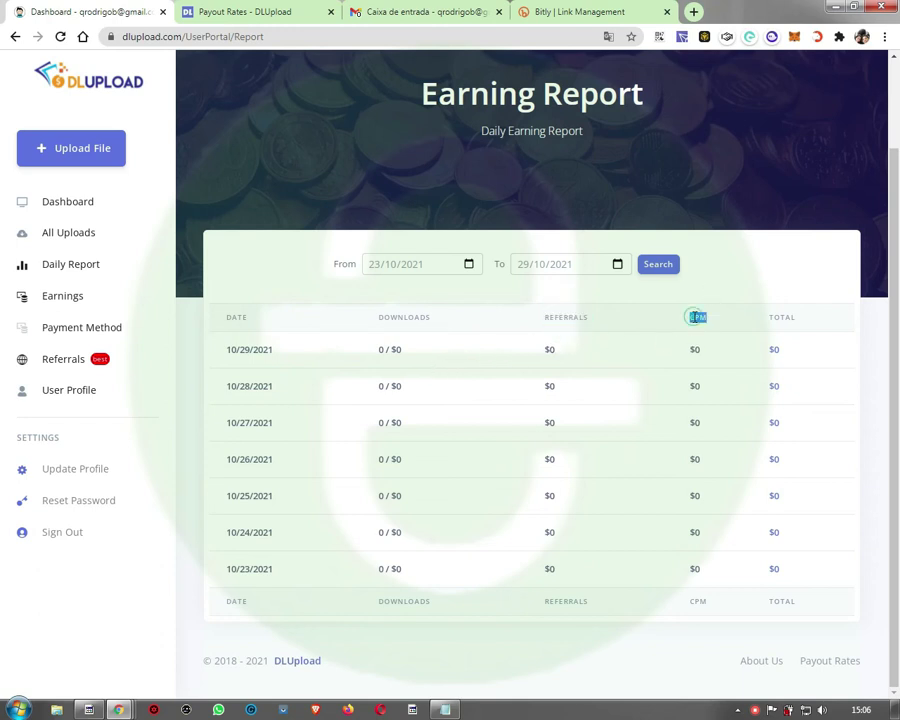
left_click(58, 300)
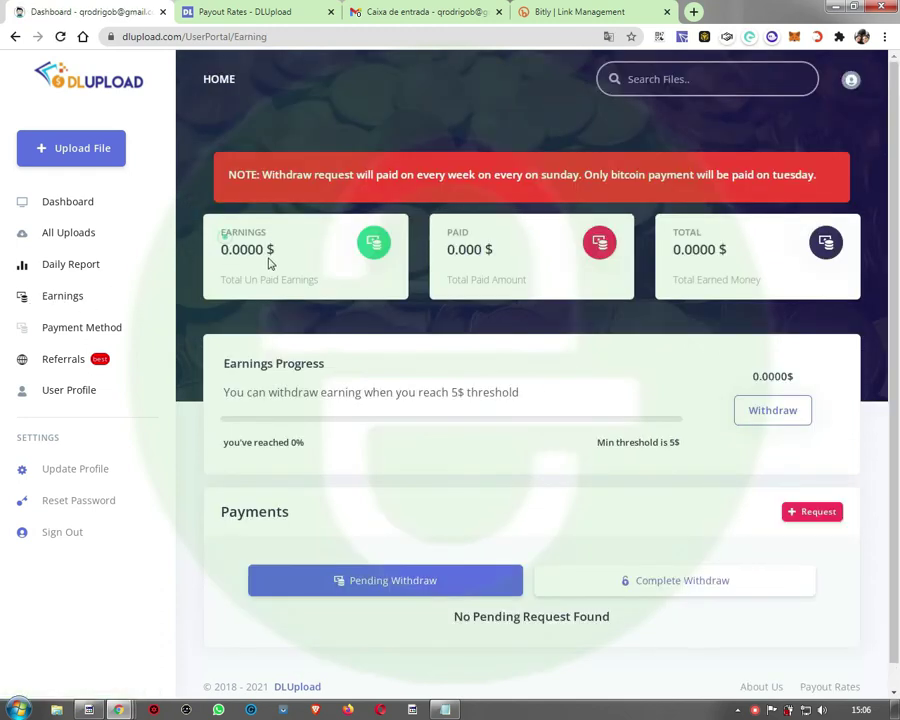
Step: Review the unpaid, paid and total earned amounts, then go to the Payment Method page
left_click_drag(221, 229, 285, 242)
left_click_drag(453, 236, 486, 250)
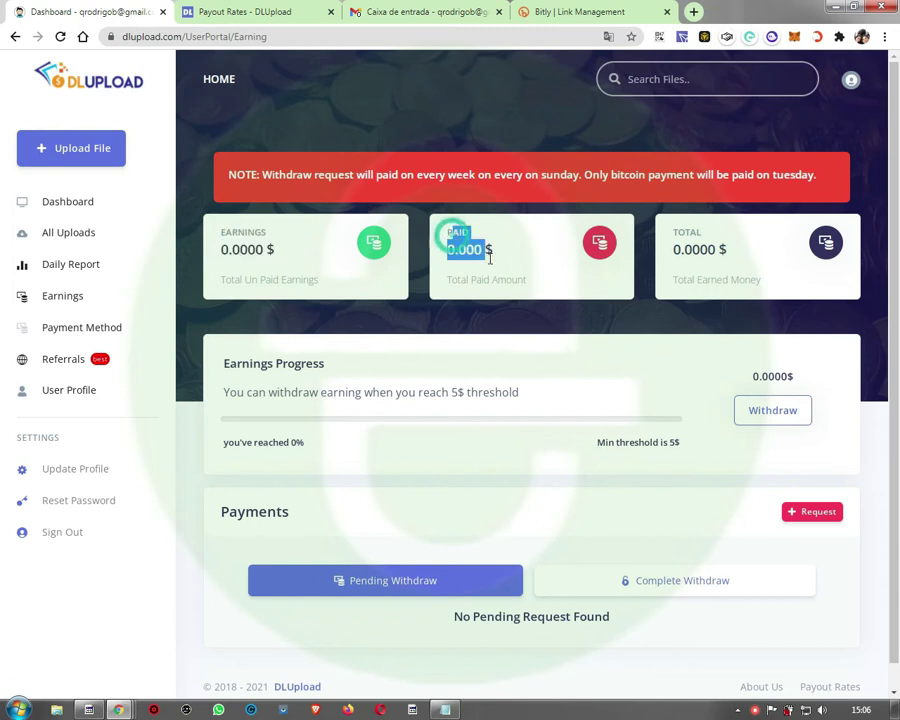
left_click_drag(685, 229, 724, 257)
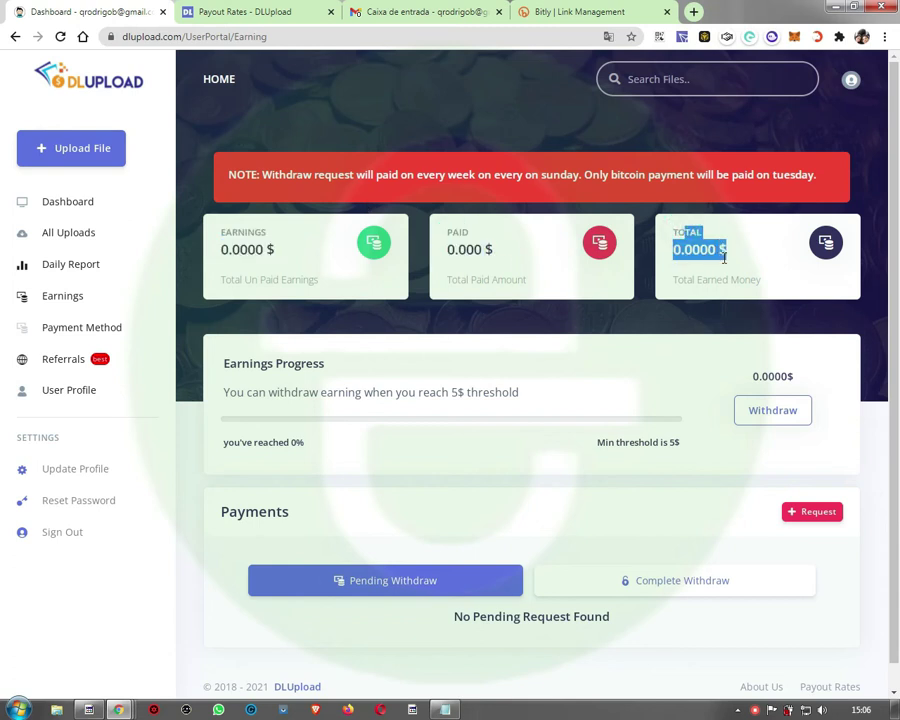
scroll(656, 320, "down", 1)
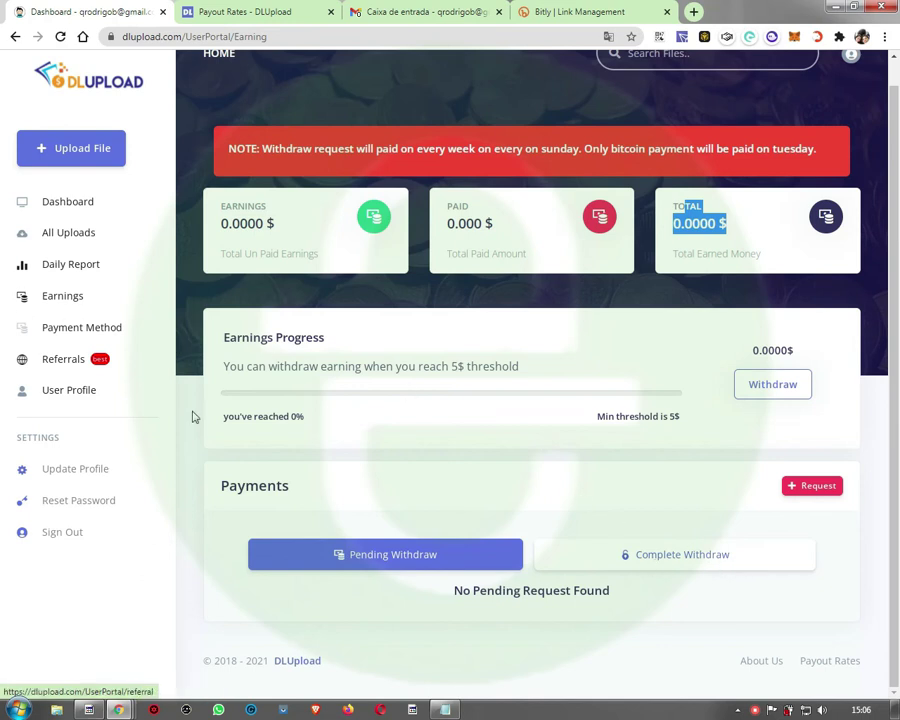
left_click(76, 330)
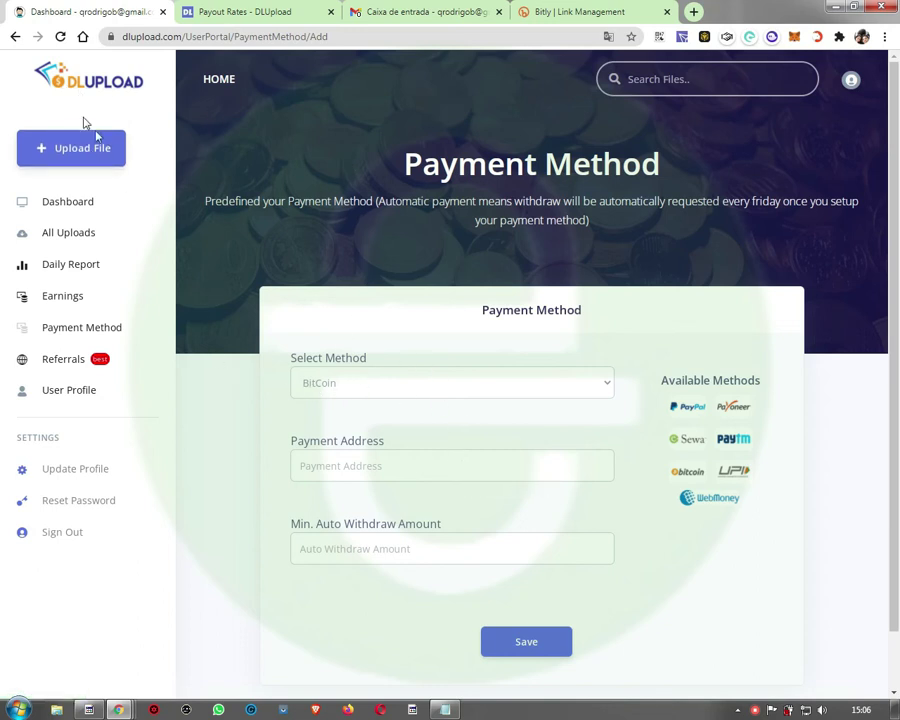
Step: Select Paypal as the method, enter the account e-mail, set minimum auto-withdraw to 10, and save
left_click(328, 384)
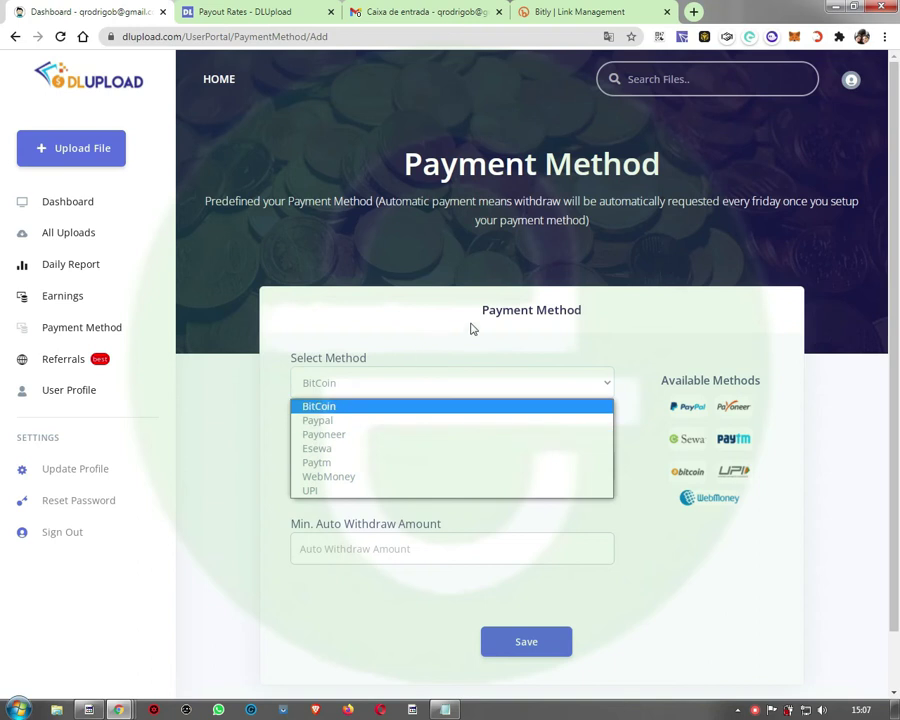
left_click(628, 333)
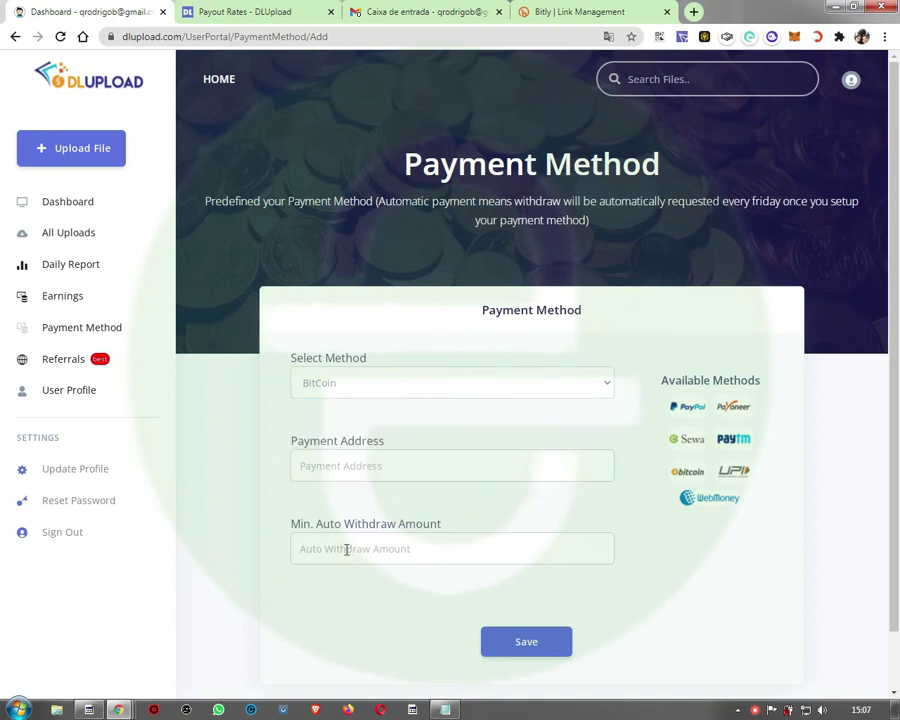
left_click(386, 383)
left_click(336, 417)
left_click(540, 644)
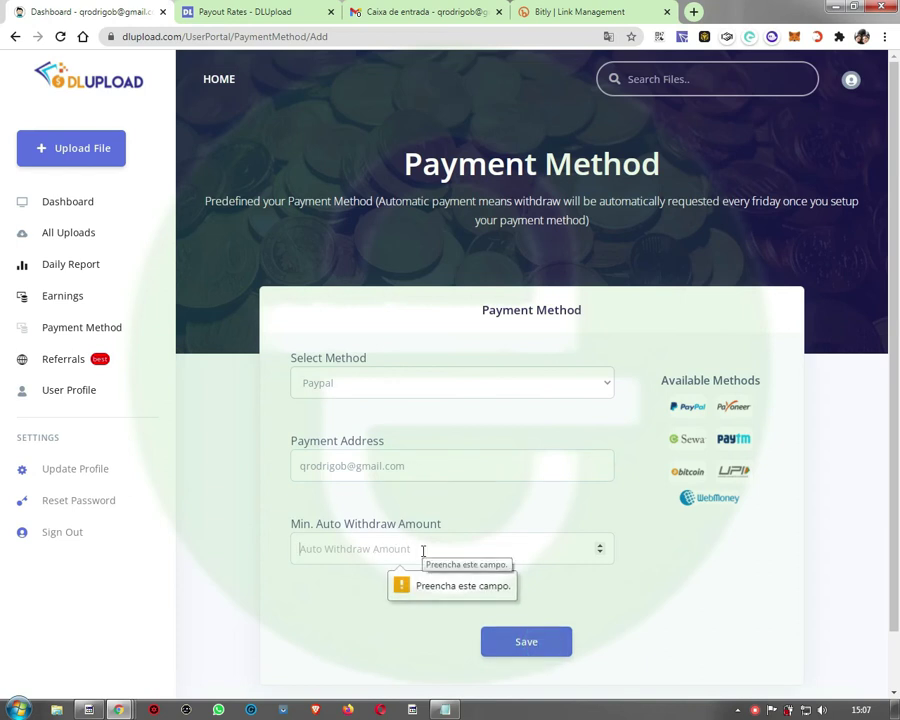
type("10")
left_click(534, 655)
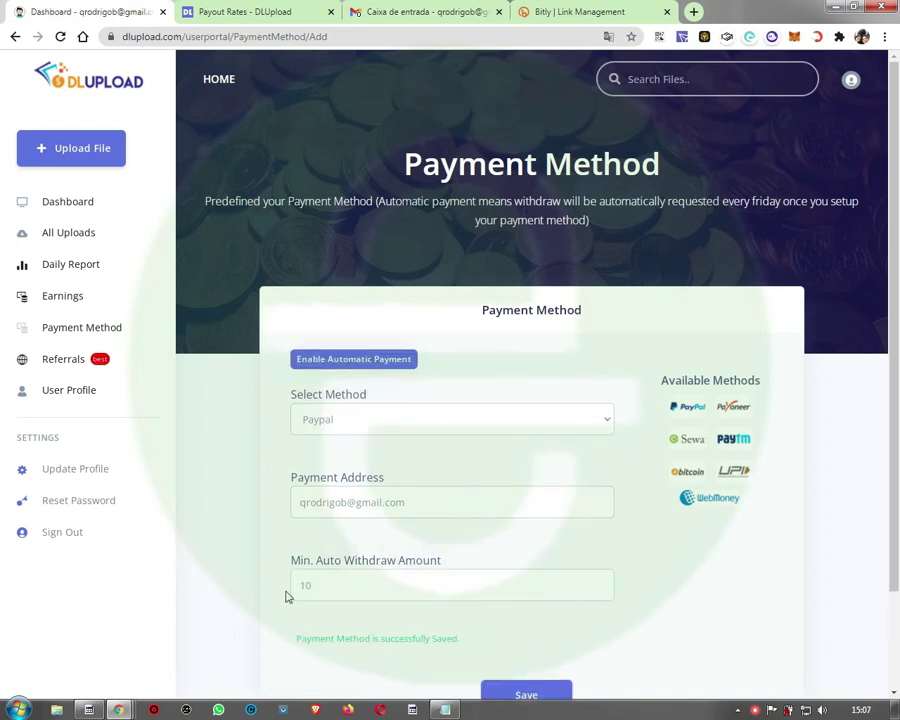
scroll(659, 616, "down", 2)
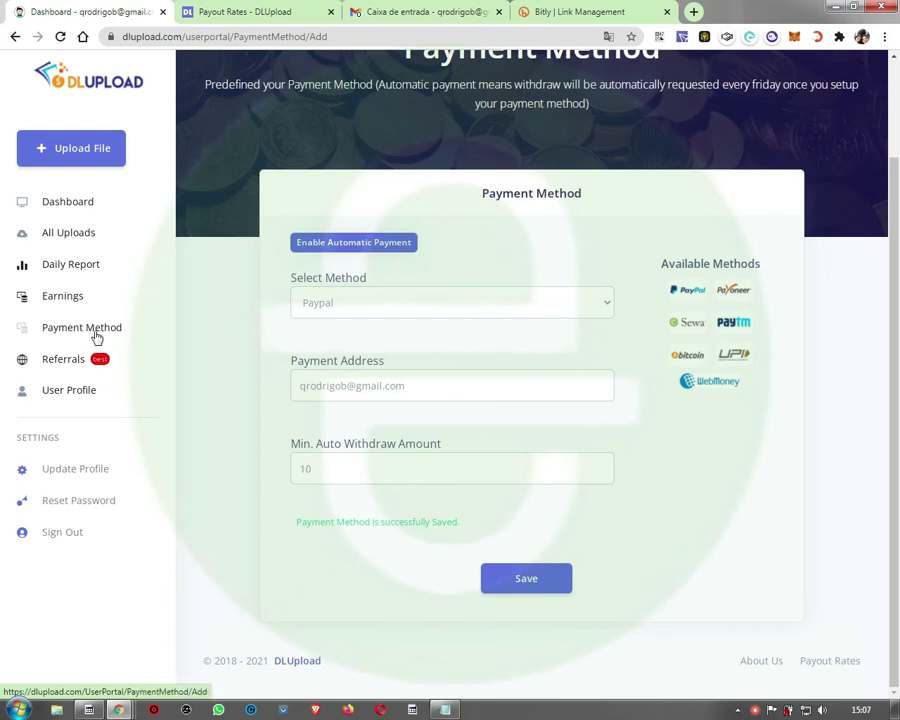
Step: On the Referrals page, select the referral link and per-user reward text, then go to User Profile
left_click(60, 365)
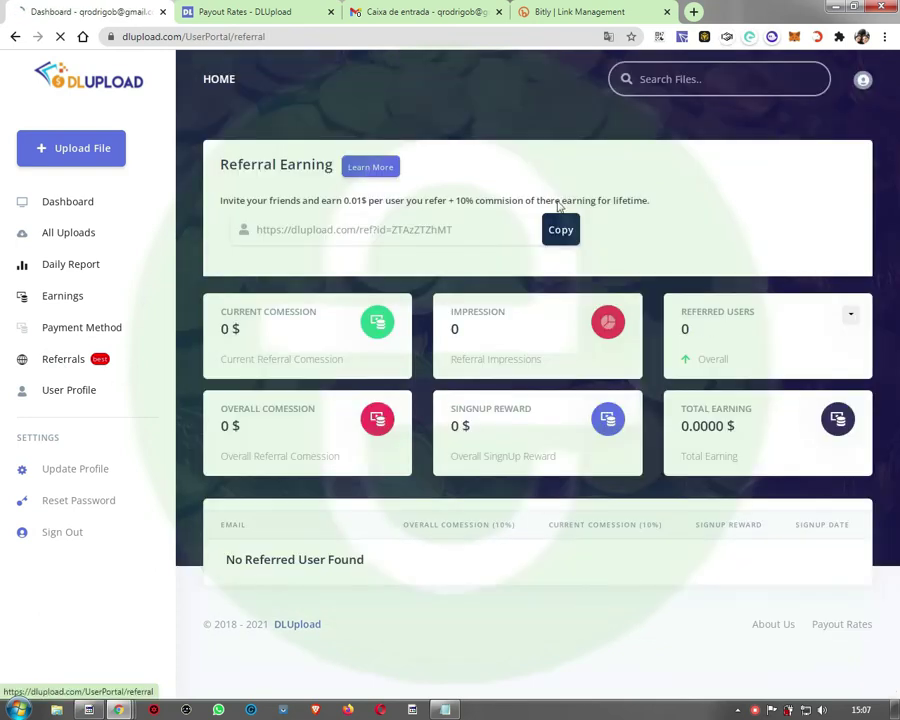
left_click(465, 229)
left_click_drag(465, 229, 178, 233)
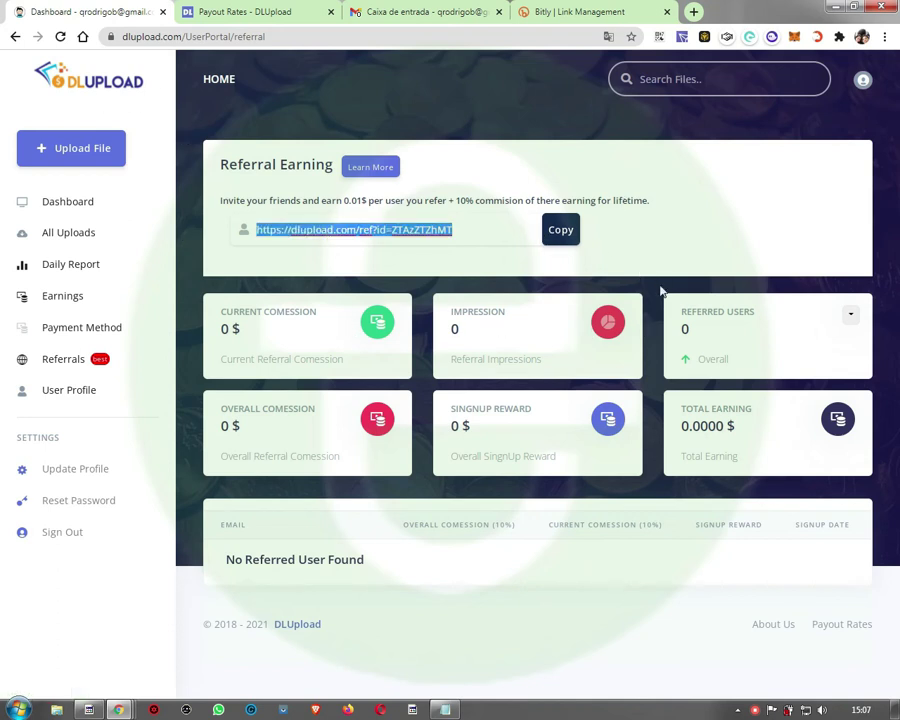
left_click(792, 178)
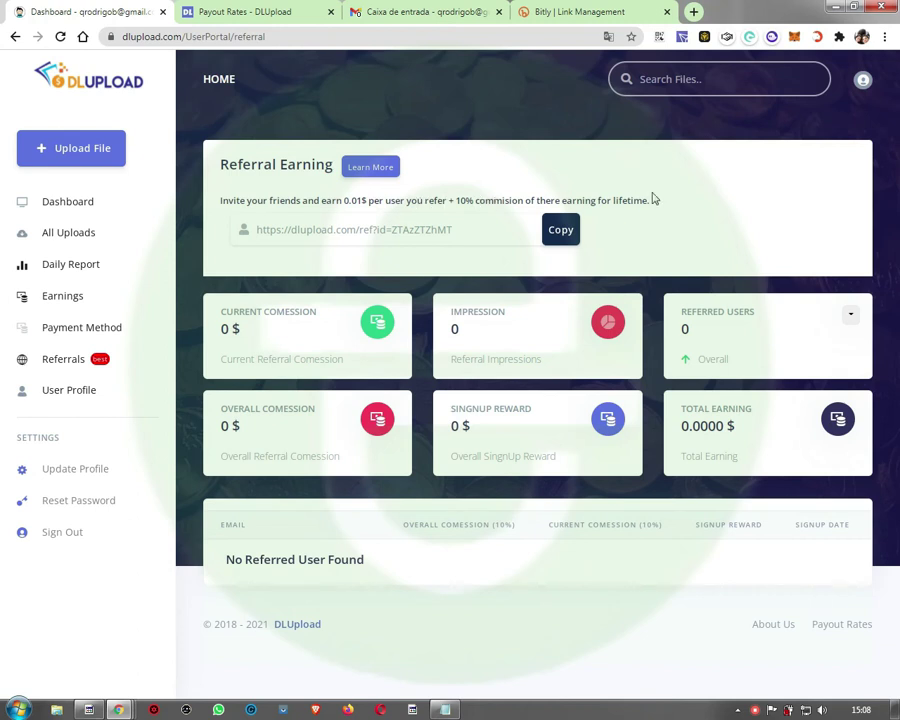
left_click_drag(447, 201, 247, 201)
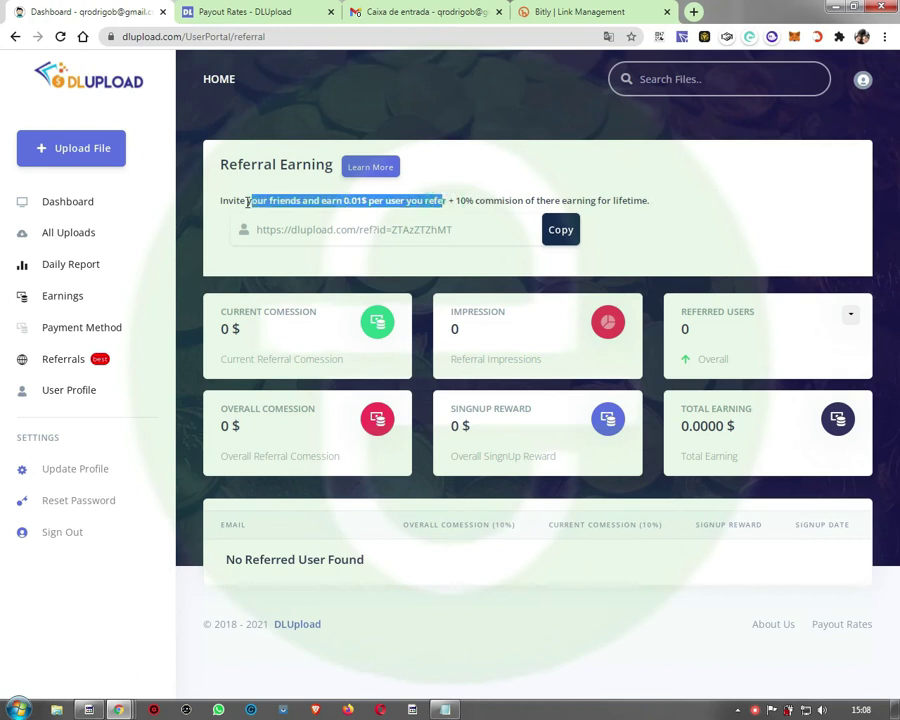
left_click(57, 392)
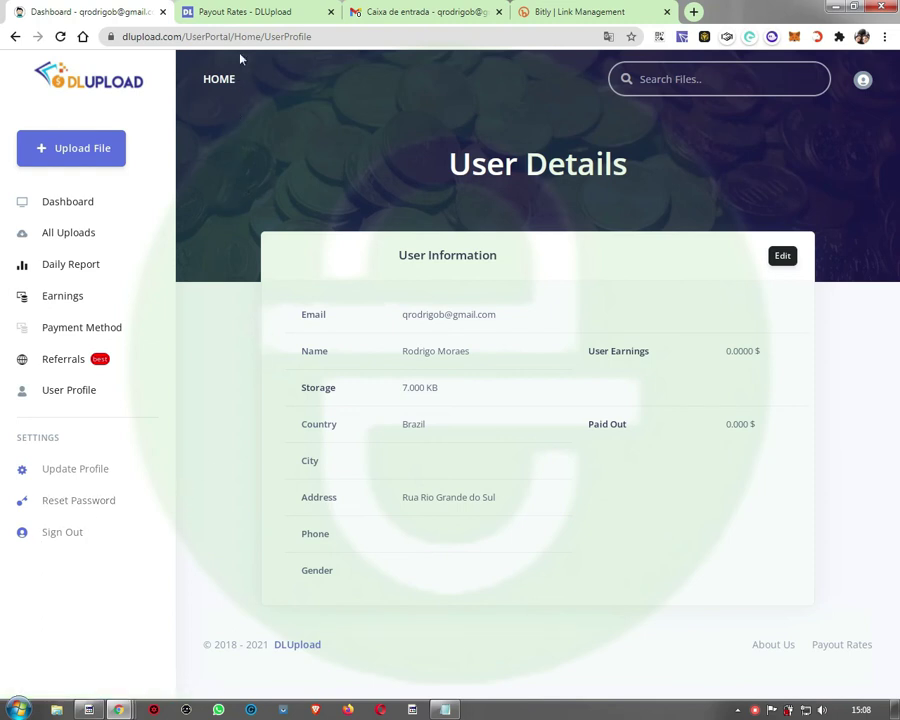
Step: Translate the Payout Rates tab into Portuguese with Traduzir para o português and close the Translate popup
key("ctrl+Tab")
right_click(193, 315)
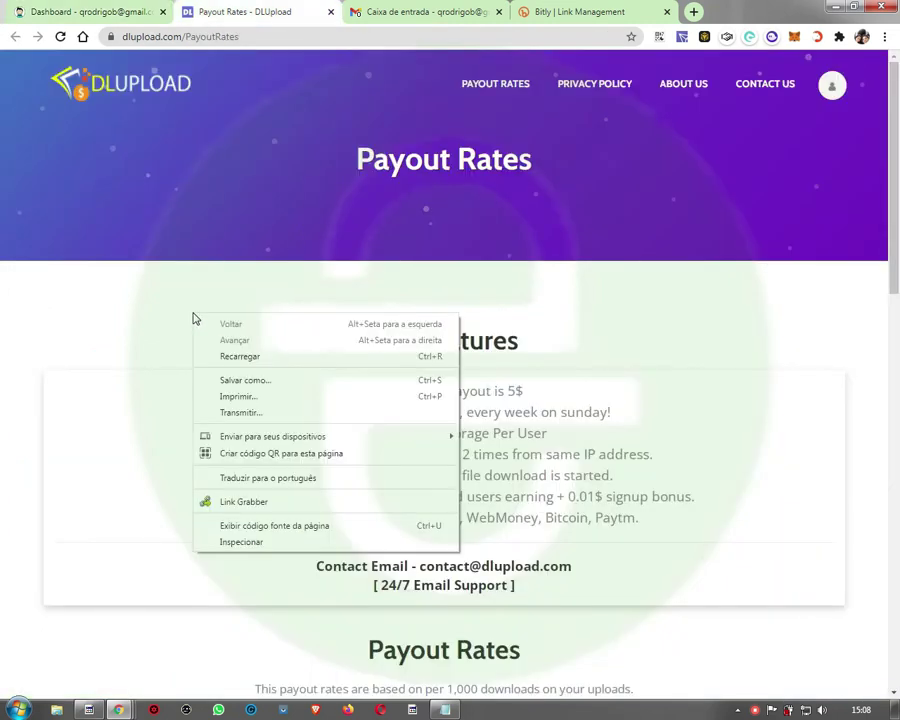
left_click(258, 478)
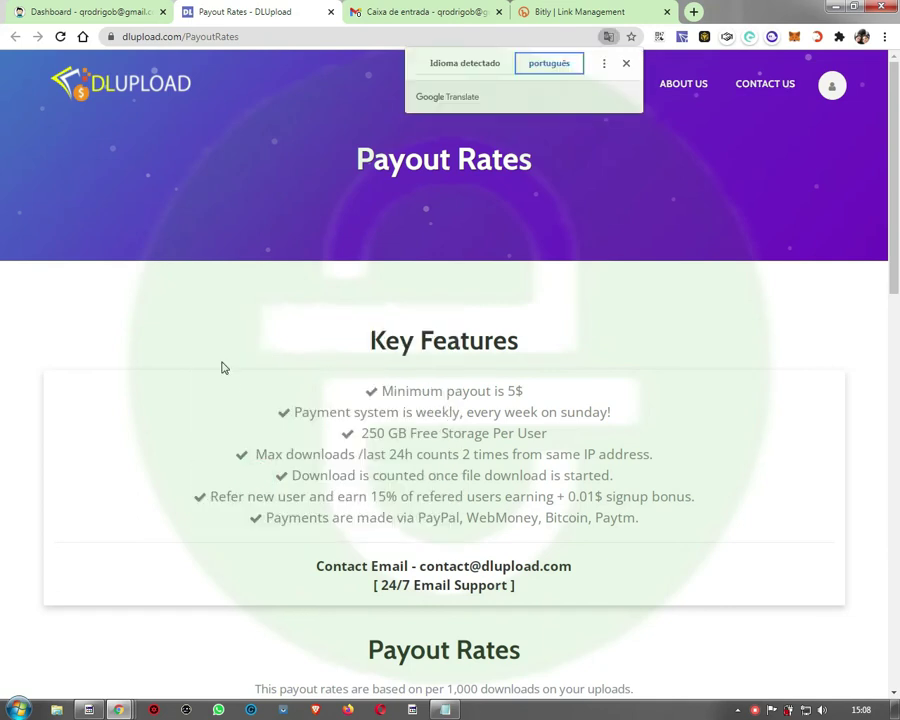
left_click(626, 63)
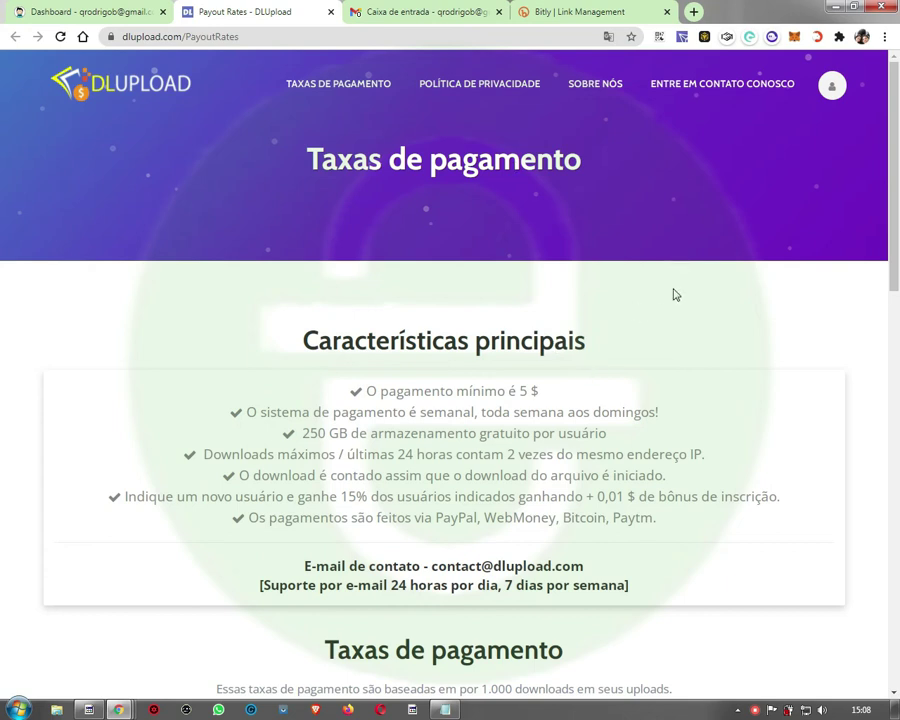
scroll(639, 322, "down", 1)
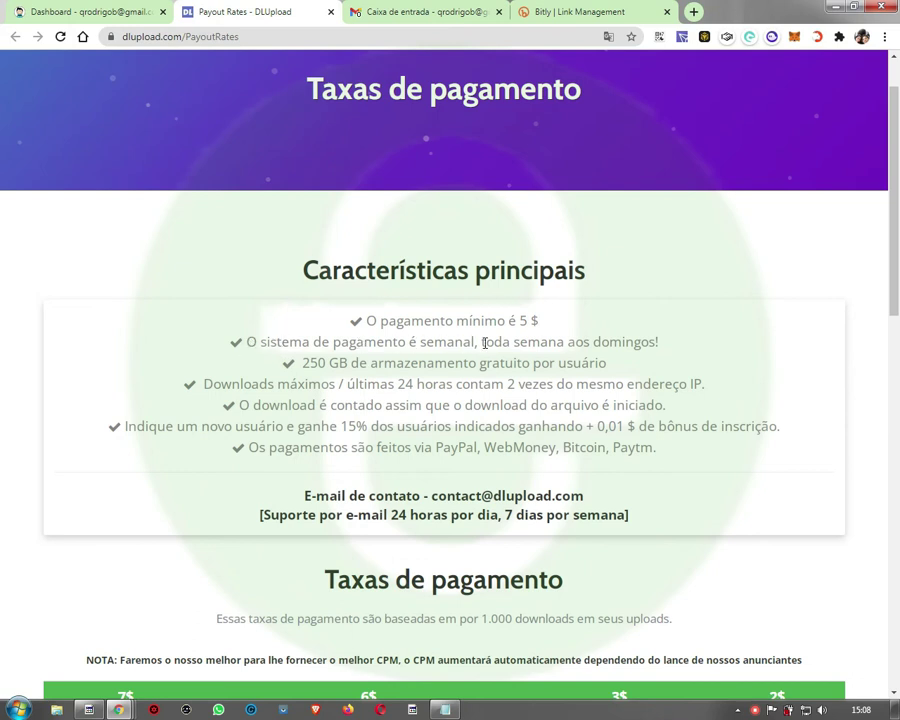
double_click(630, 342)
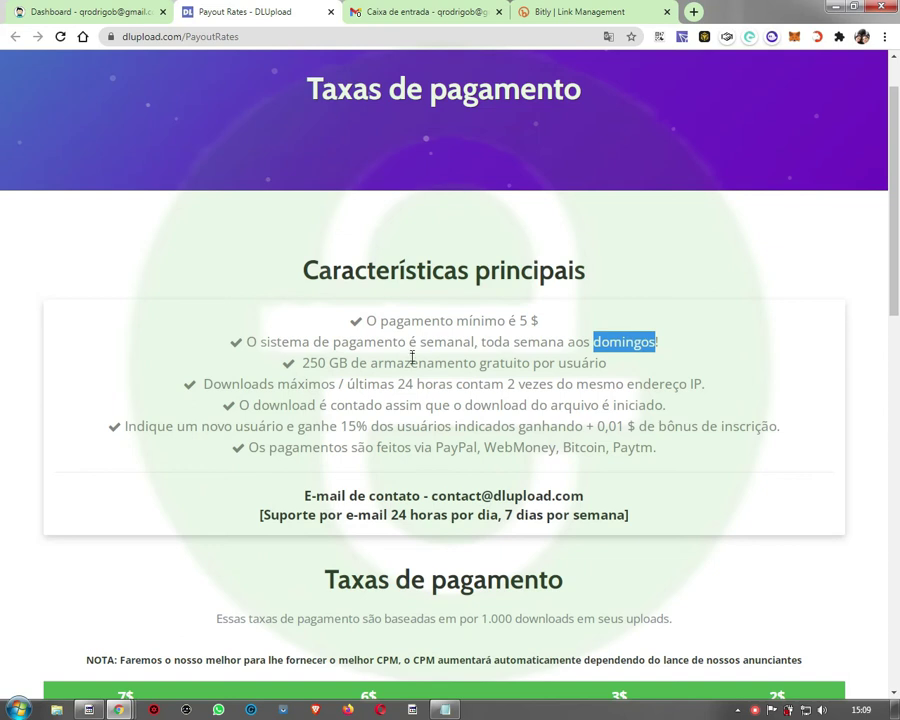
left_click_drag(306, 365, 606, 364)
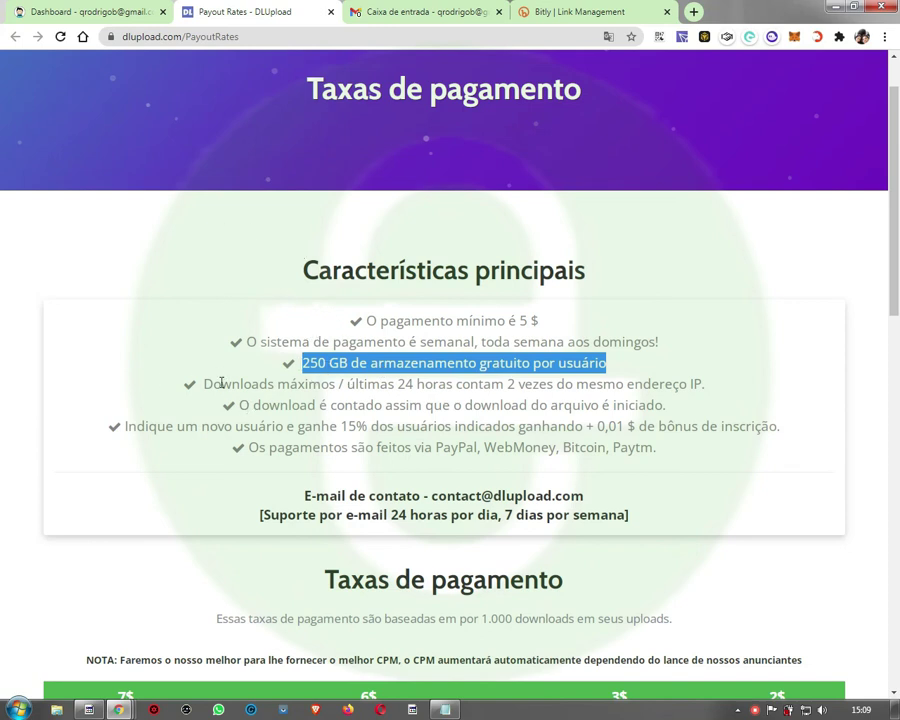
left_click_drag(205, 384, 729, 390)
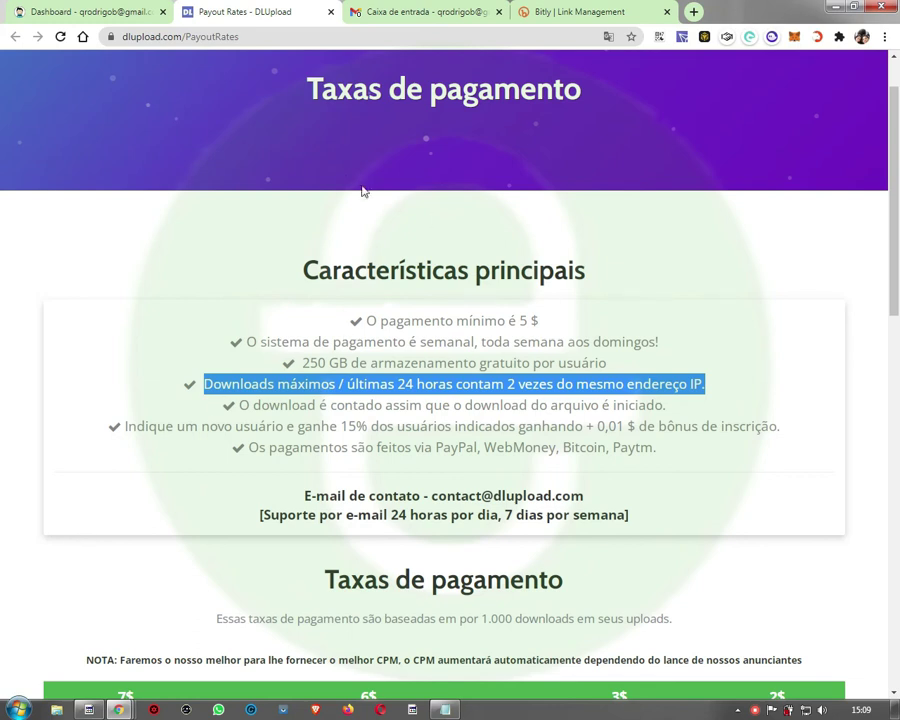
double_click(657, 384)
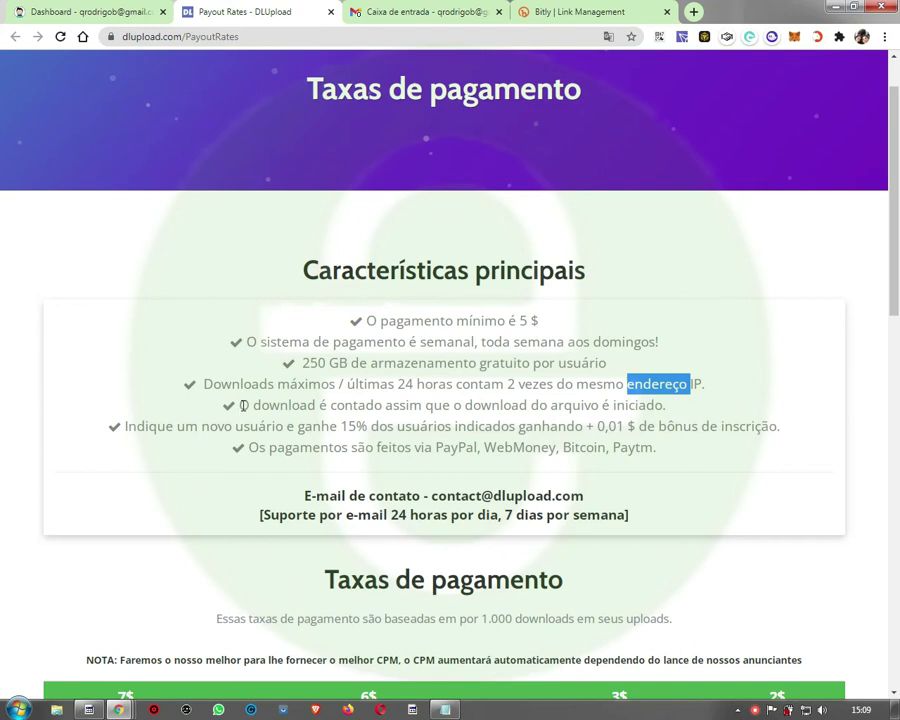
double_click(510, 385)
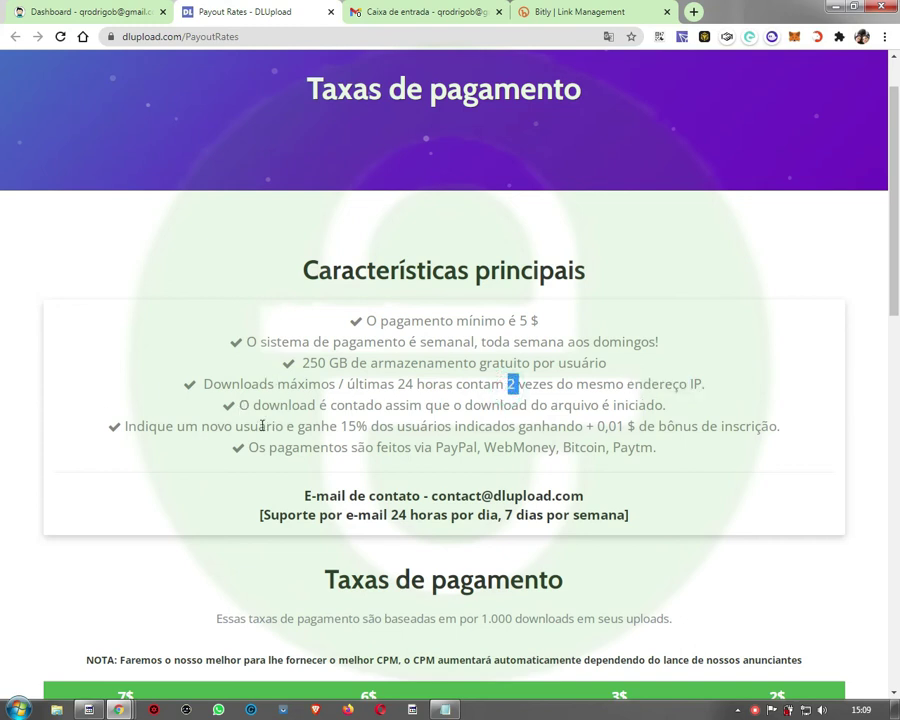
left_click_drag(239, 405, 378, 404)
left_click(378, 400)
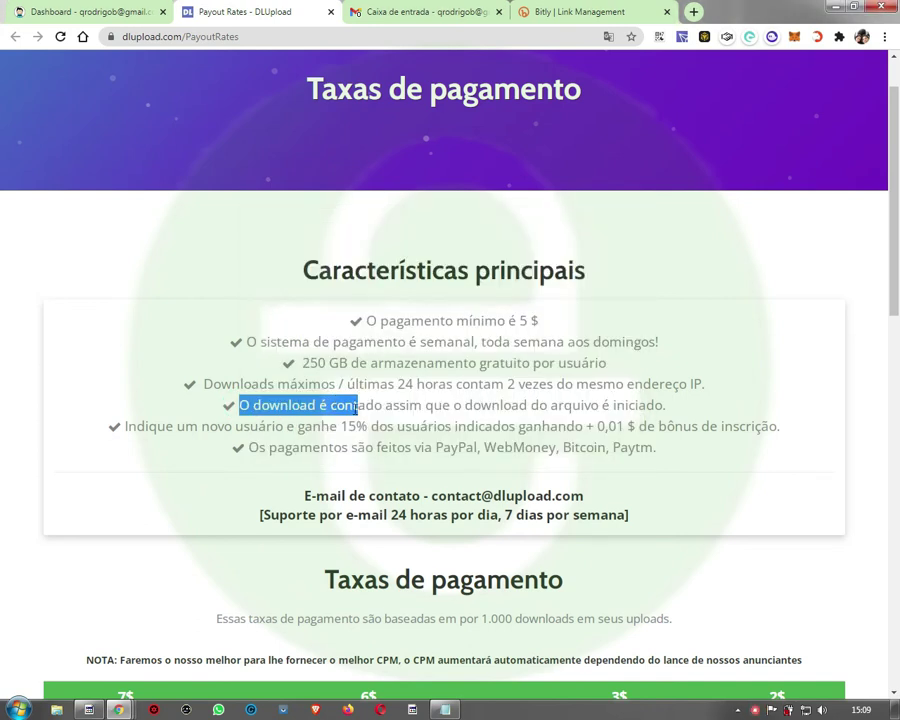
double_click(496, 405)
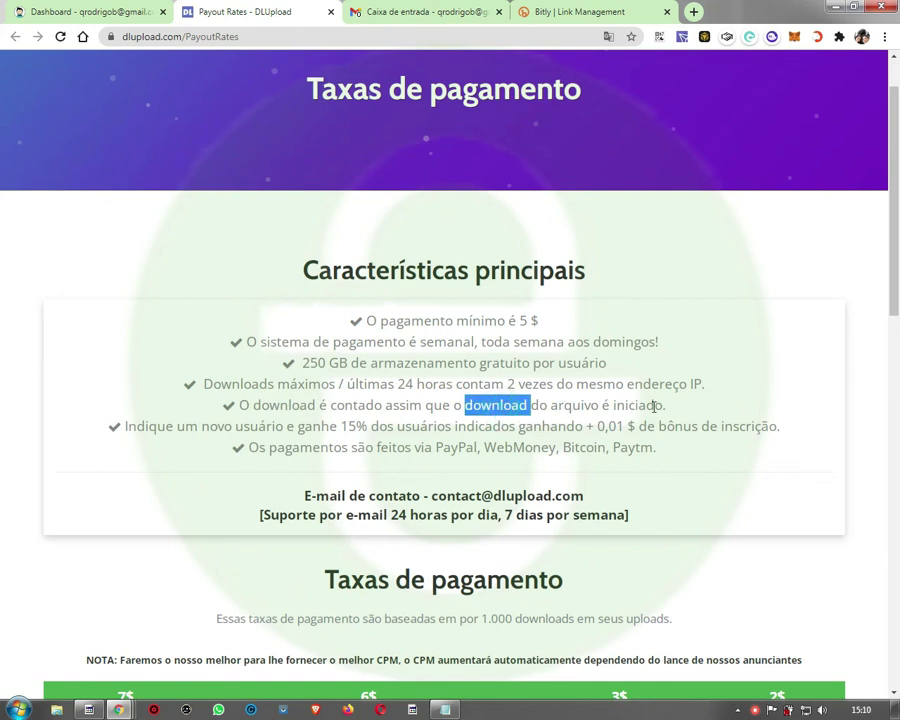
double_click(655, 405)
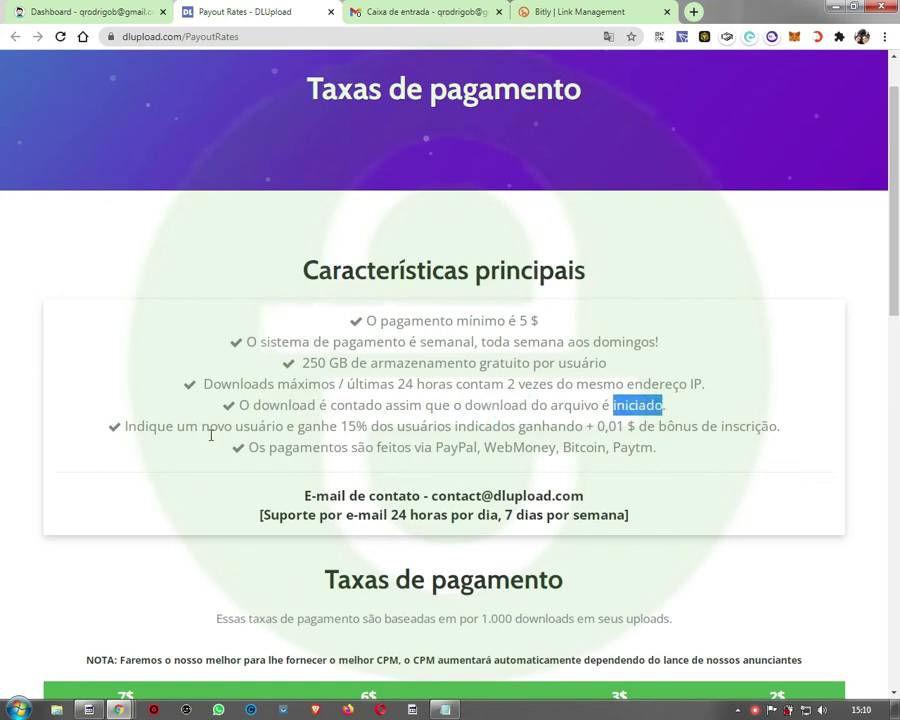